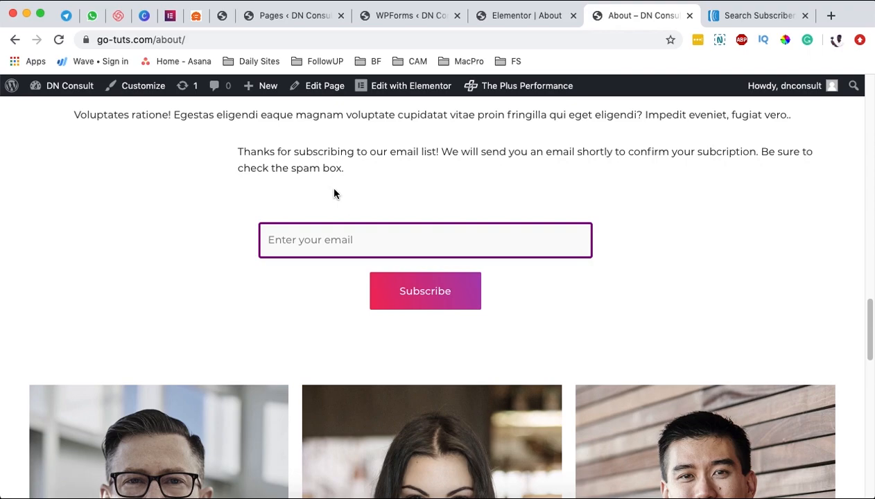
Step: Check AWeber's recent subscribers, then bring up the WPForms Forms Overview listing three forms
click(759, 17)
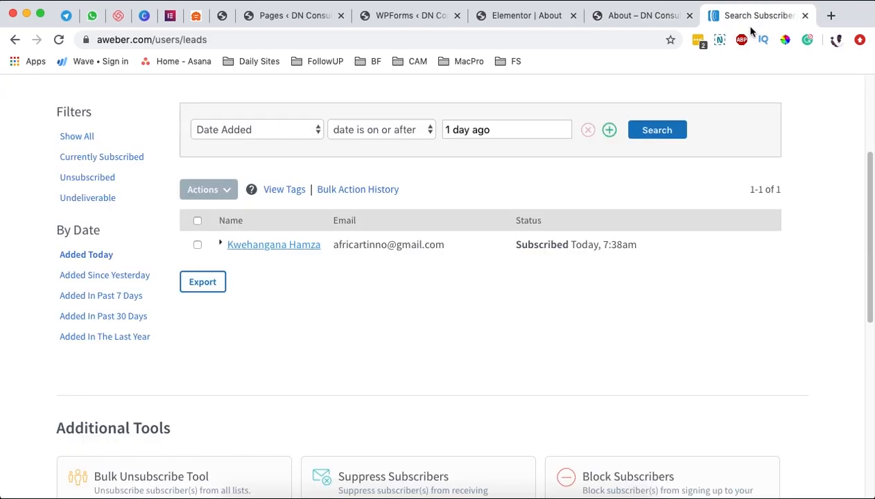
scroll(514, 200, up, 1)
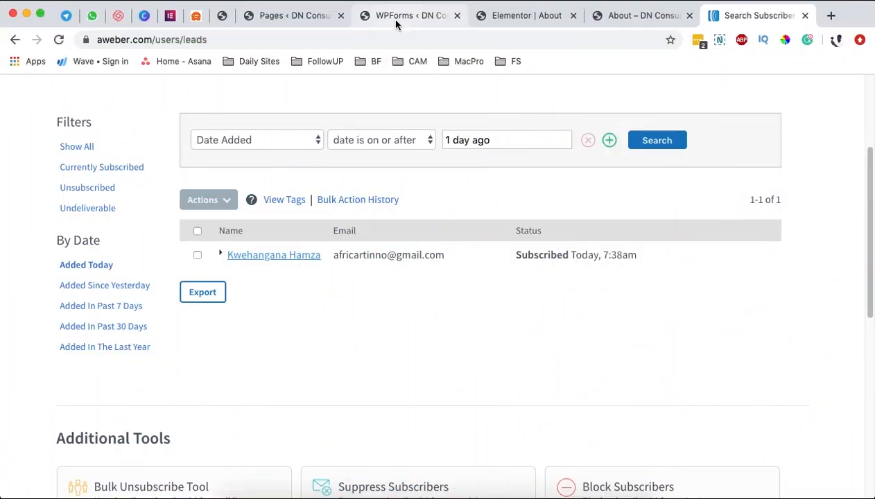
click(389, 18)
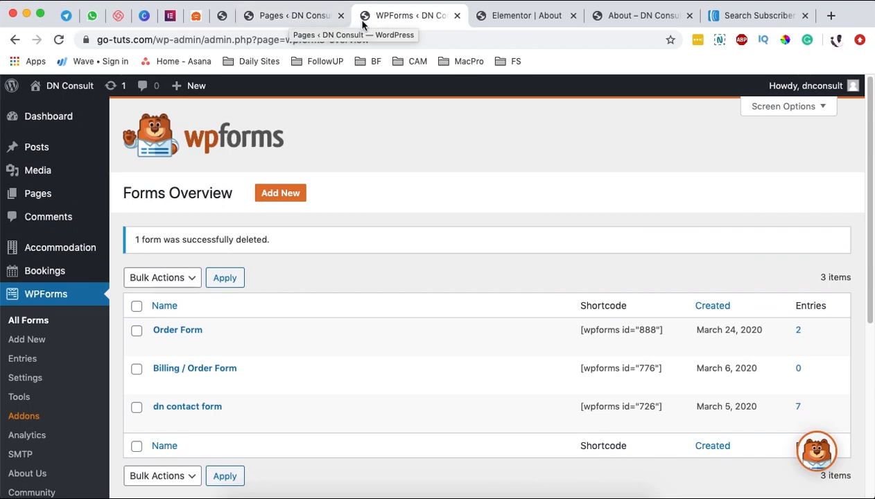
scroll(69, 402, down, 3)
scroll(70, 397, down, 2)
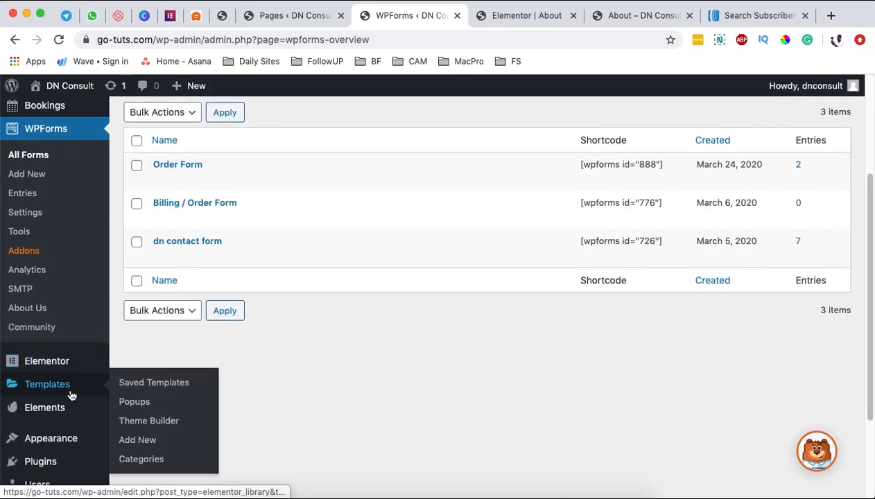
mouse_move(48, 470)
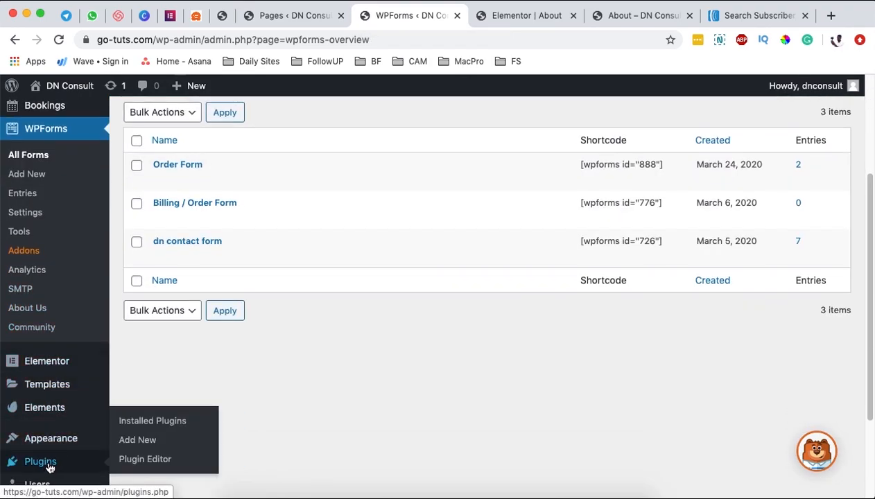
click(161, 423)
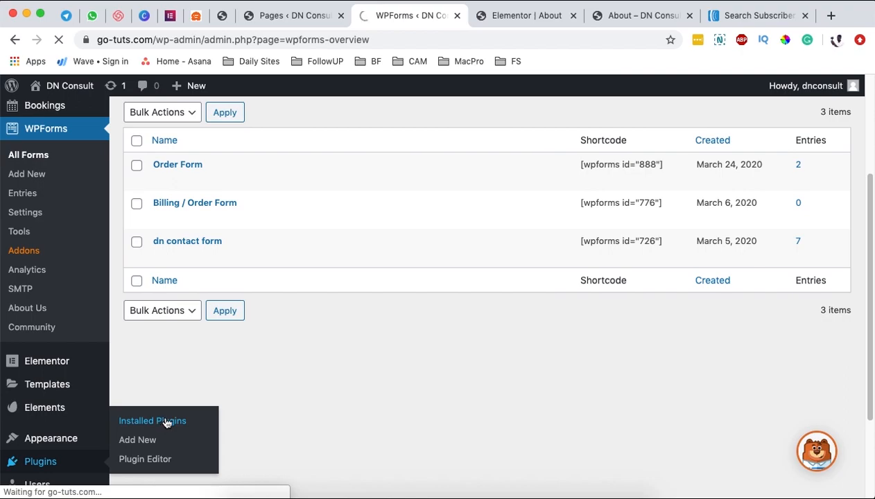
scroll(272, 365, down, 7)
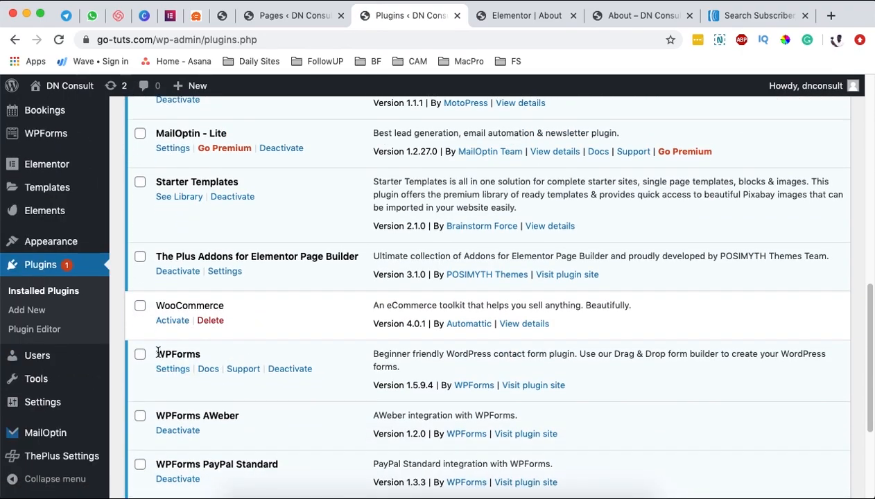
drag(157, 352, 246, 362)
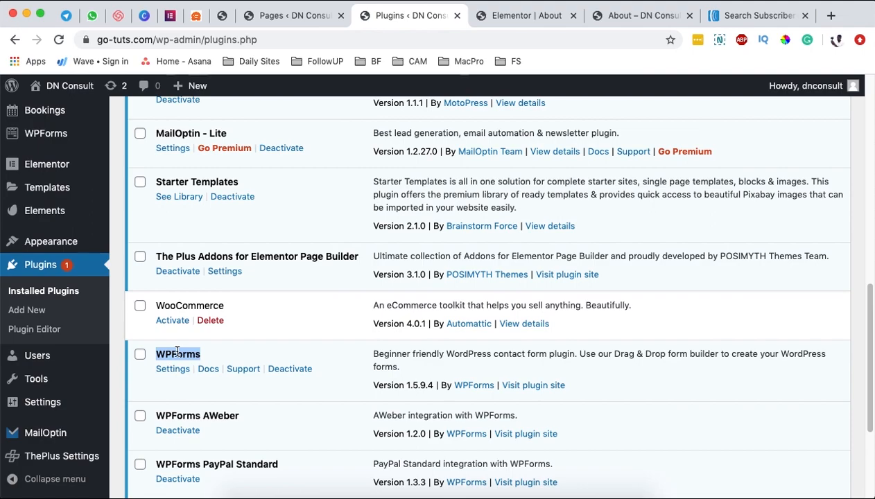
mouse_move(15, 134)
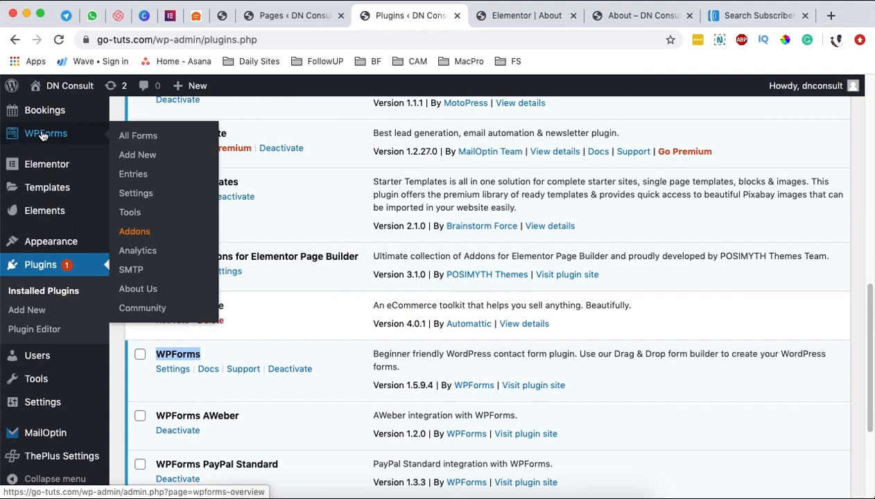
click(141, 141)
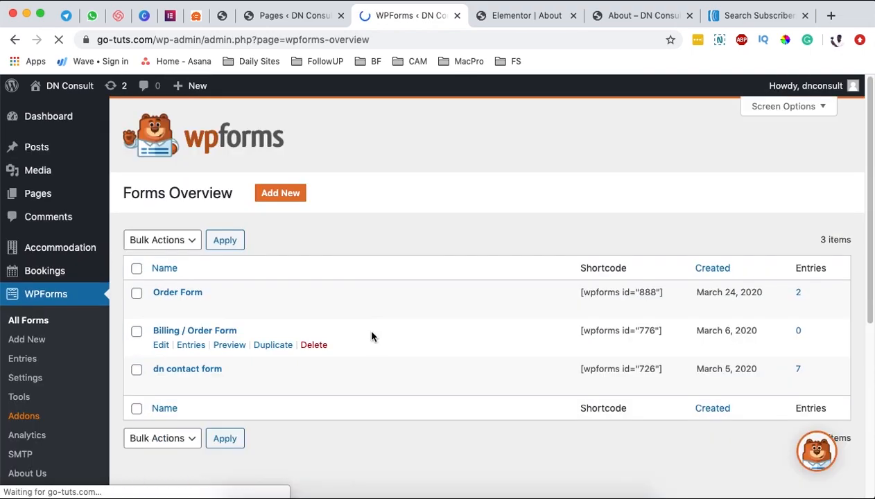
Step: Add a new form built from the Newsletter Signup Form template
click(285, 184)
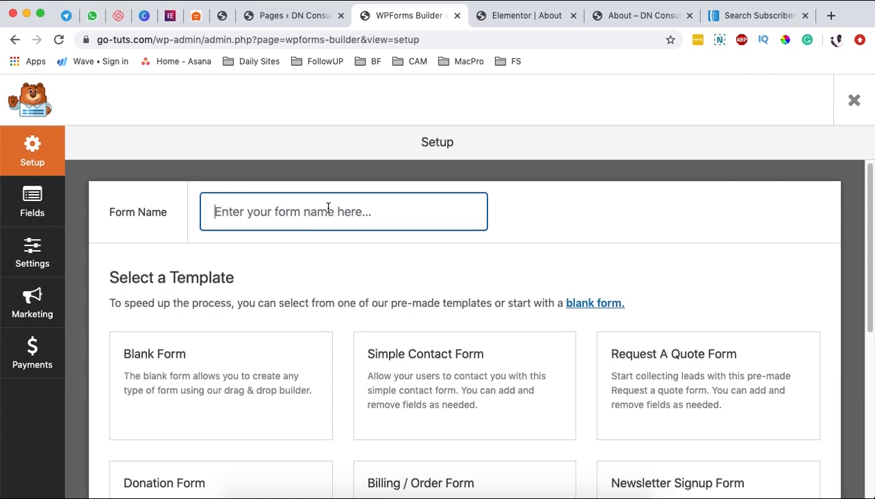
scroll(465, 285, down, 3)
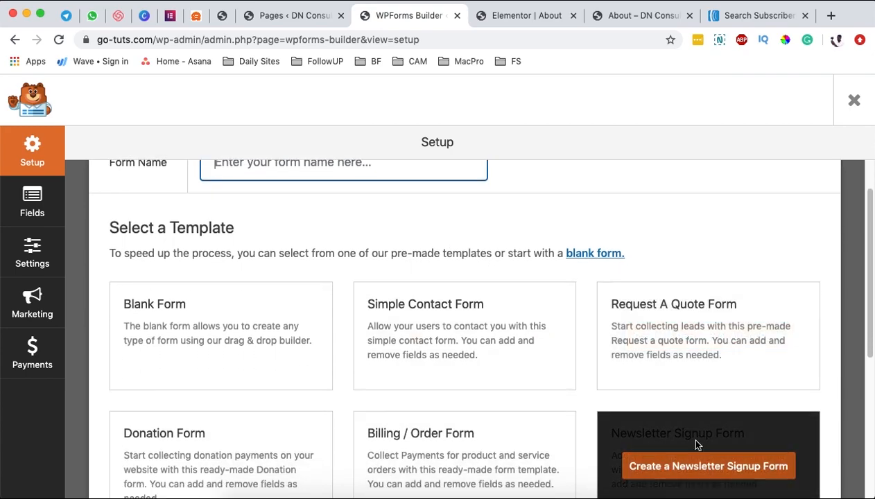
scroll(697, 444, down, 2)
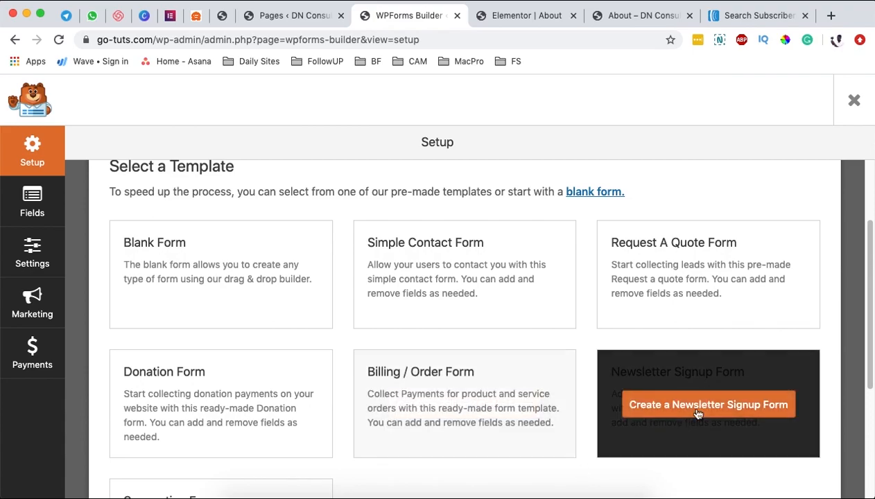
click(691, 408)
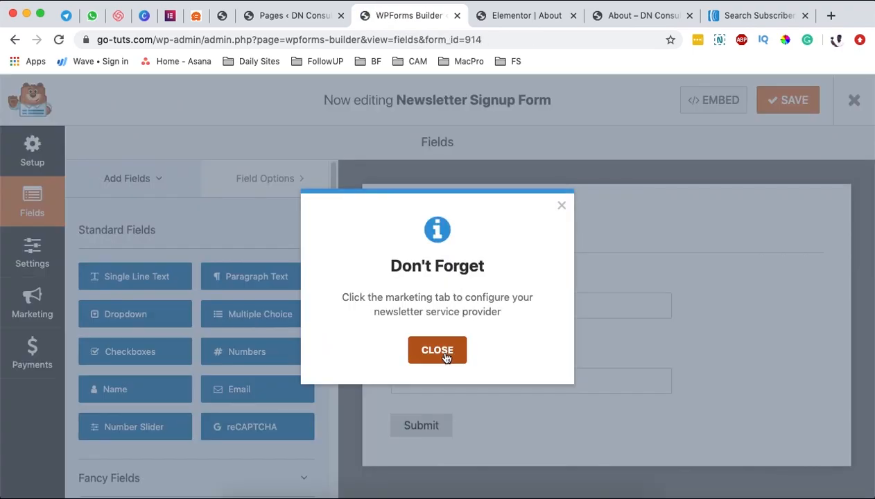
Step: Dismiss the reminder, set Name Format to Simple, and enable Email Confirmation
click(442, 354)
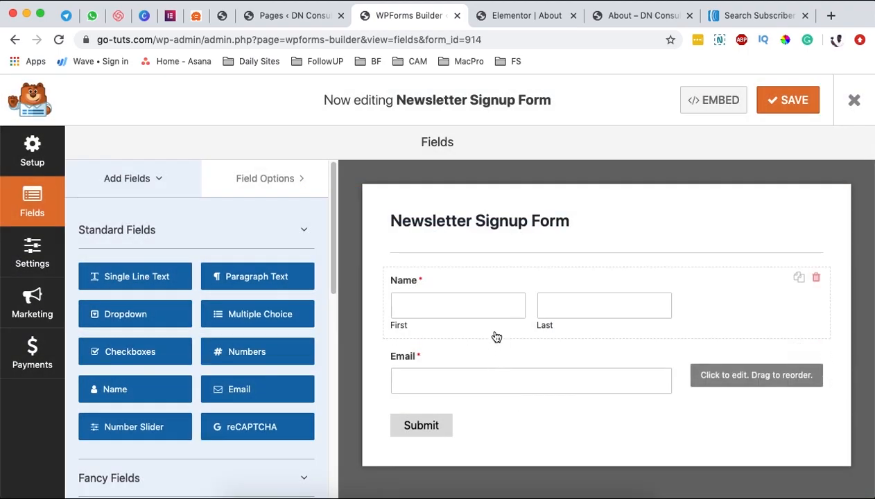
click(545, 284)
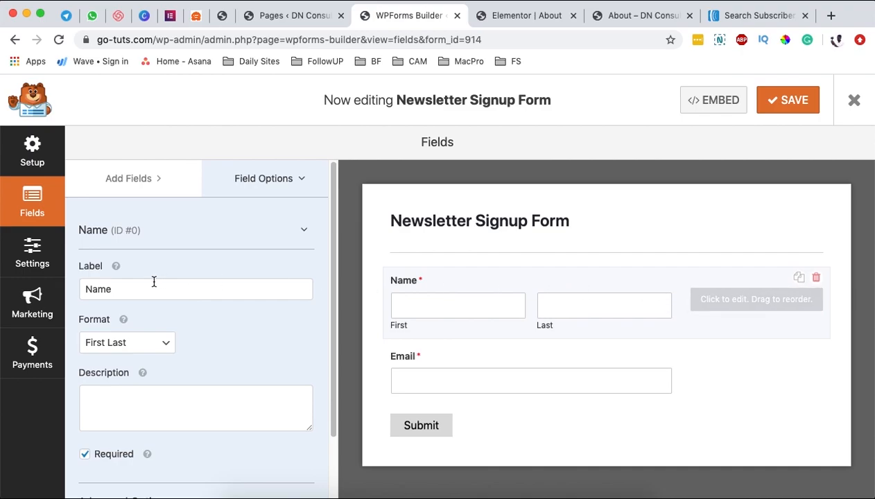
scroll(167, 326, down, 1)
click(160, 340)
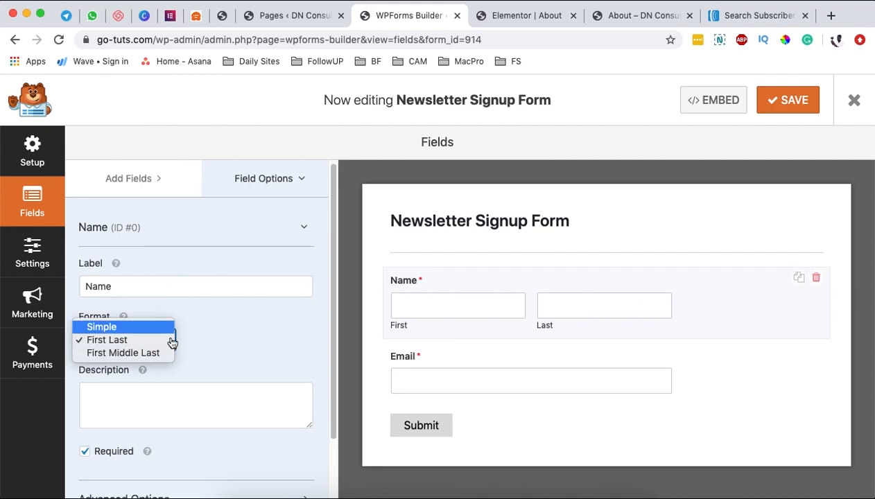
click(166, 327)
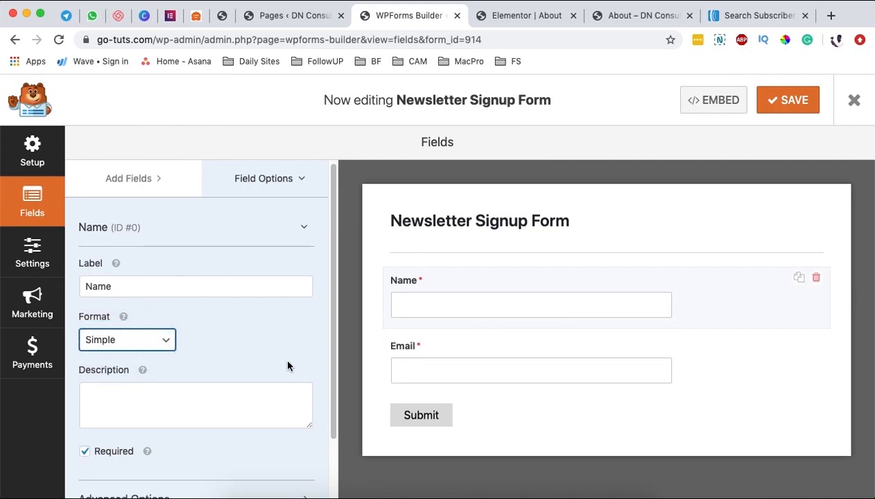
click(589, 353)
scroll(191, 353, down, 1)
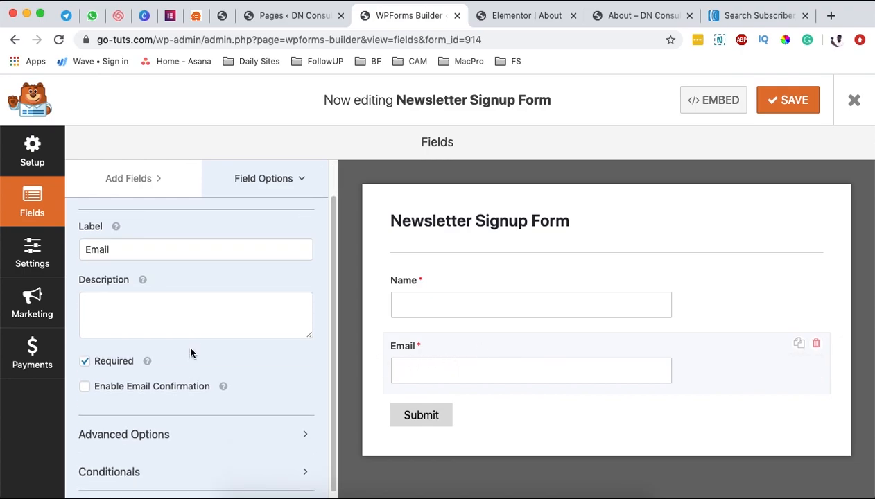
click(105, 390)
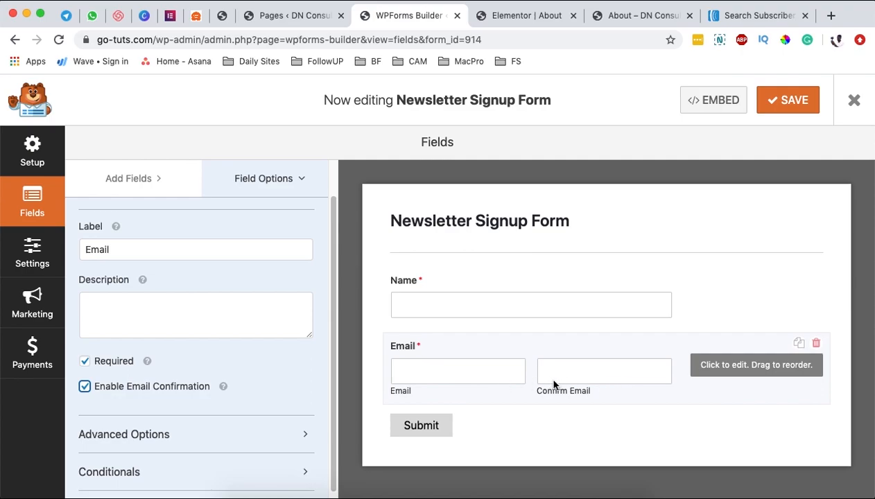
Step: Turn on Hide Label in Advanced Options for both the Email and Name fields
scroll(207, 366, up, 1)
scroll(208, 366, down, 1)
click(152, 427)
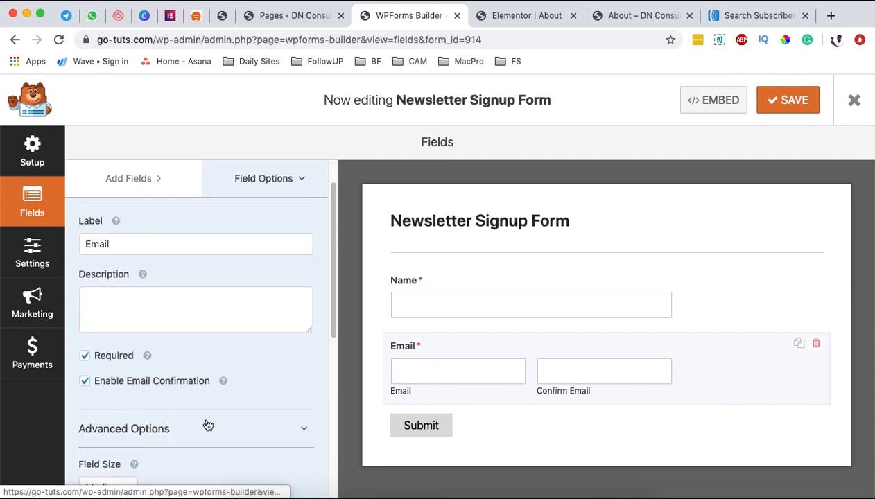
scroll(211, 423, down, 3)
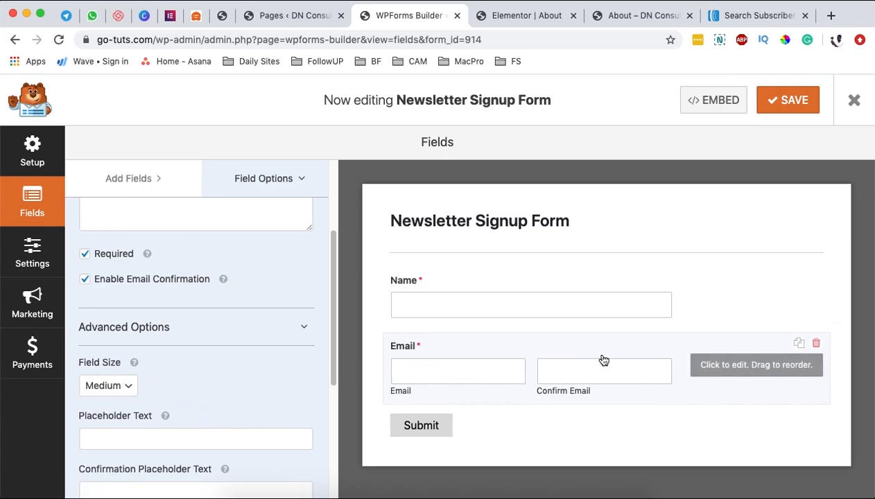
scroll(223, 394, down, 1)
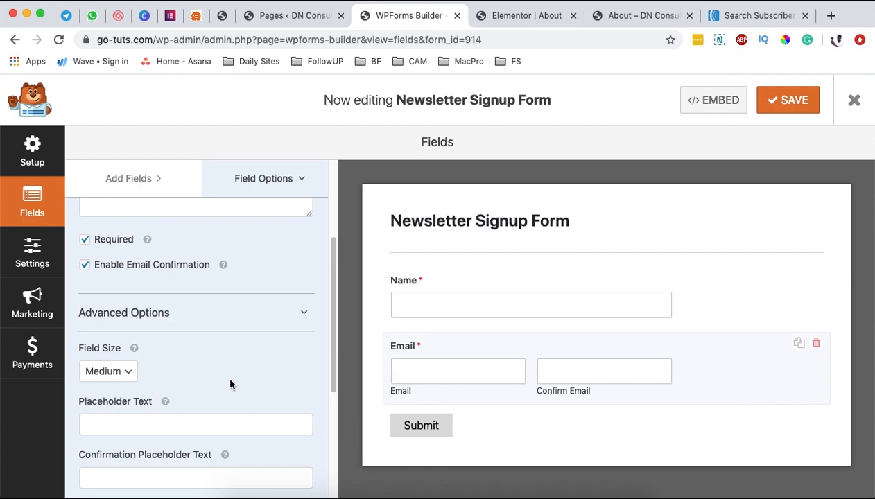
scroll(217, 365, down, 1)
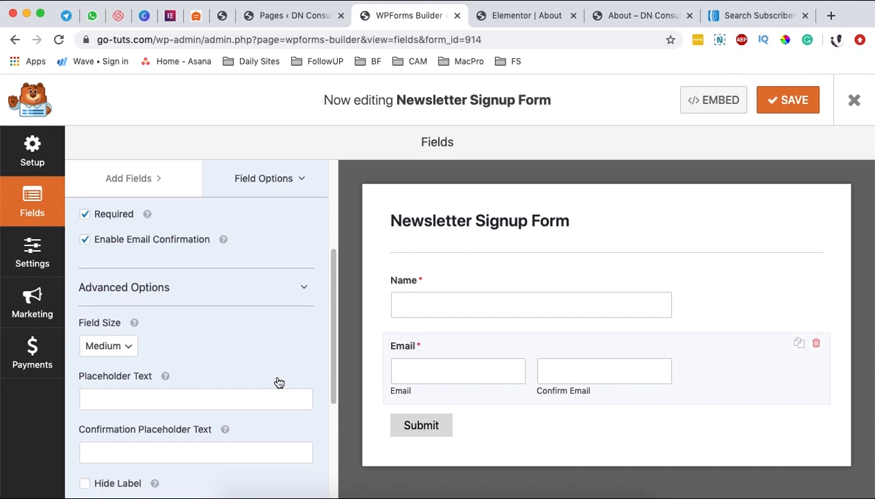
scroll(279, 380, down, 5)
click(110, 410)
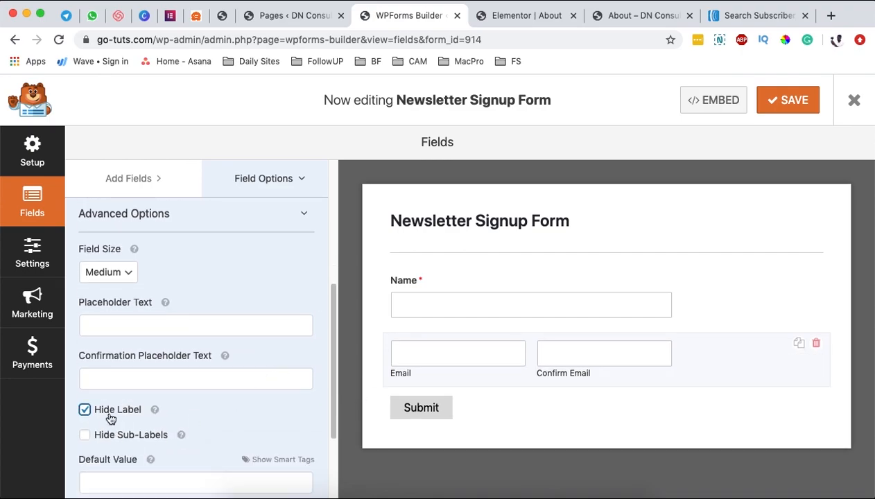
click(519, 296)
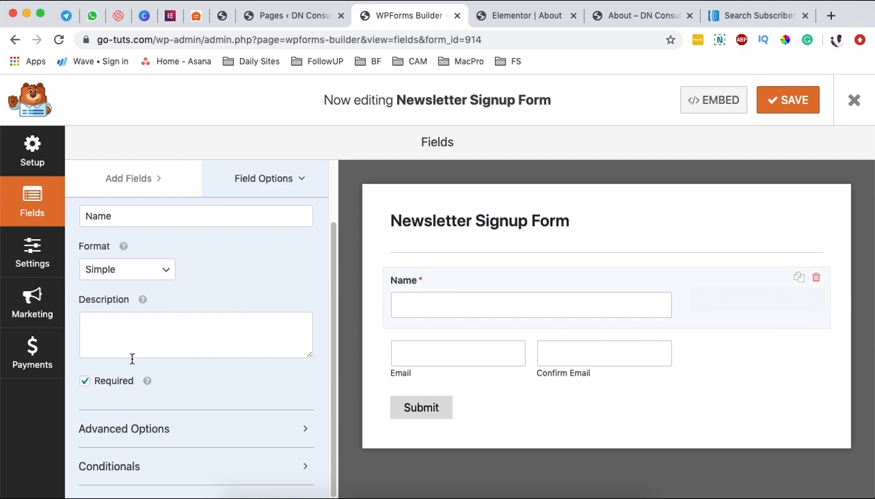
click(136, 429)
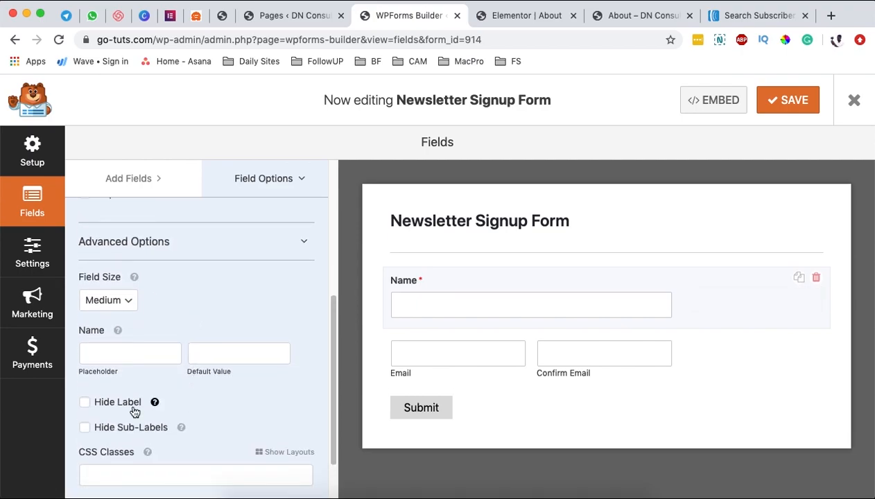
click(85, 403)
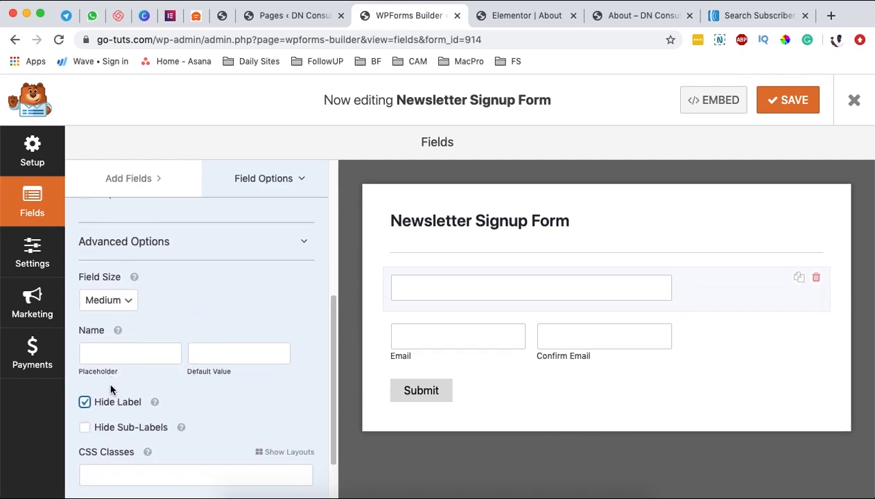
Step: Add placeholder text to the Name field and set the Email placeholder to 'Your Email'
click(116, 354)
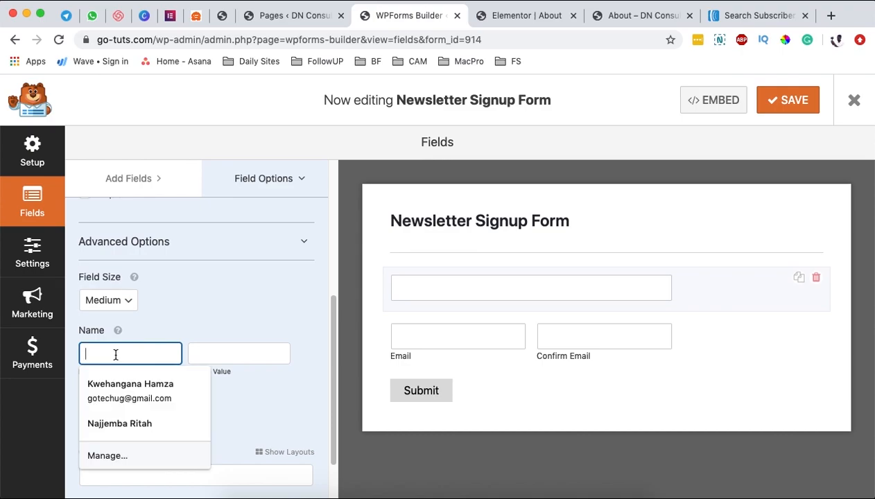
text(Your Name)
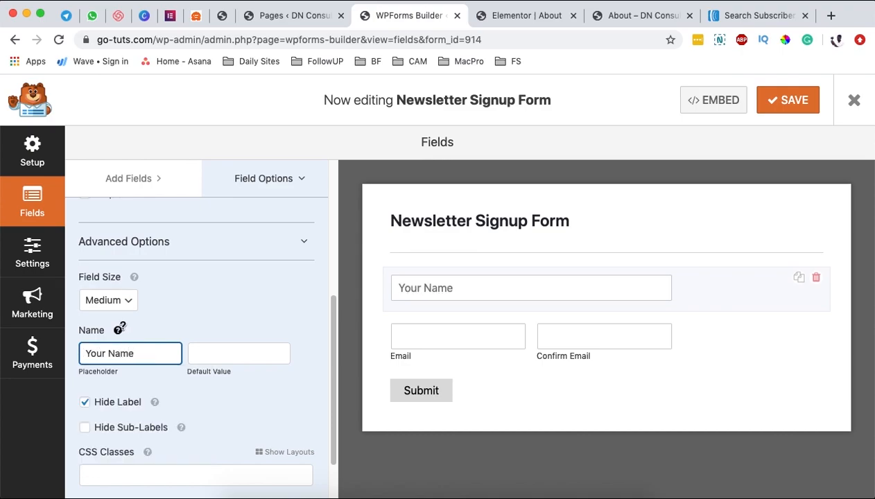
click(690, 335)
scroll(194, 399, down, 1)
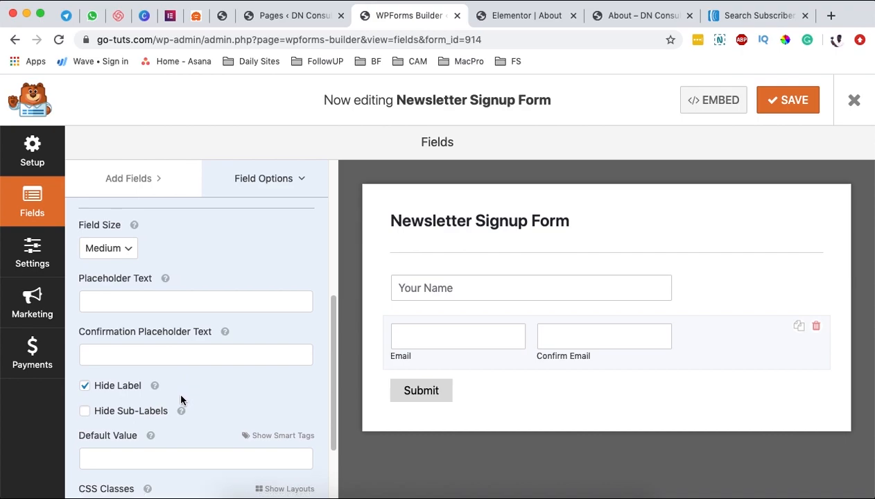
scroll(181, 399, down, 1)
click(106, 256)
text(Your Email)
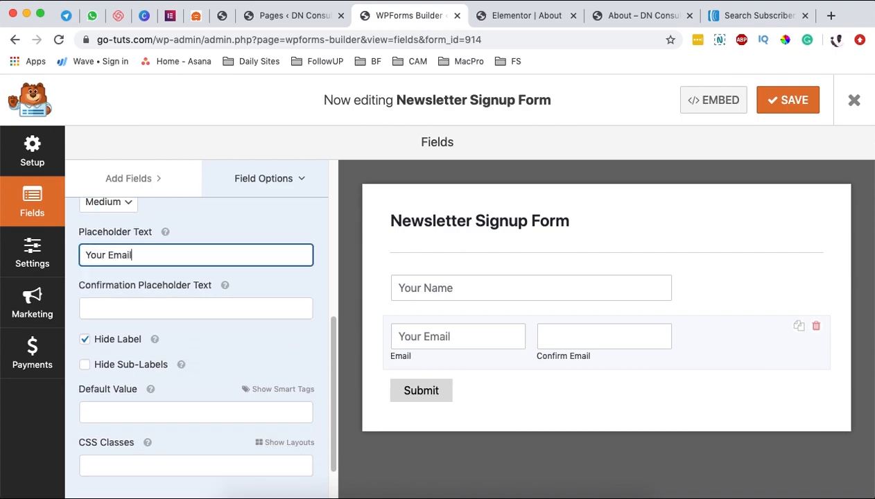
Step: Set the confirmation placeholder to 'Confirm Your Email' and hide the email sub-labels
click(121, 299)
text(Confir)
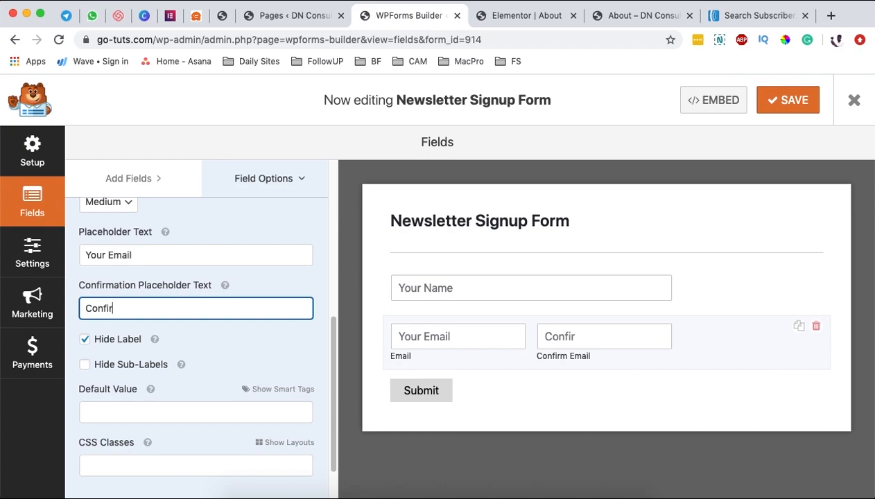
text(m you emai)
key(BackSpace)
text(E)
key(Left)
key(BackSpace)
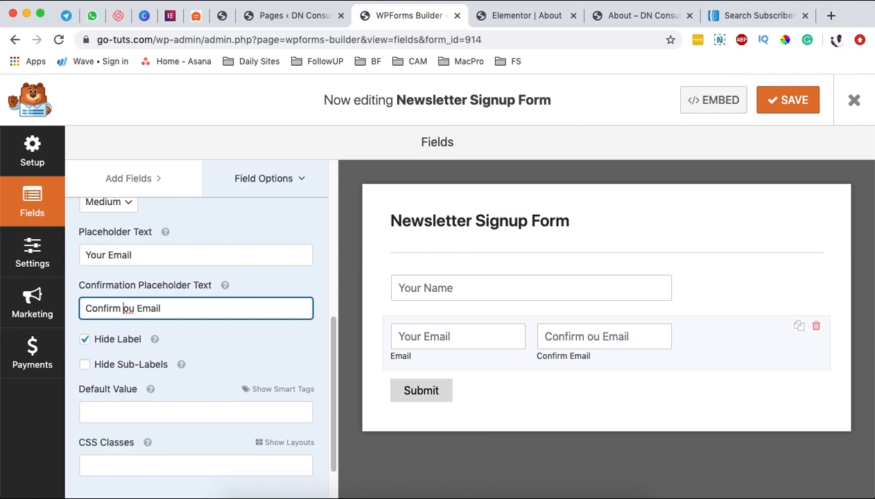
text(Your)
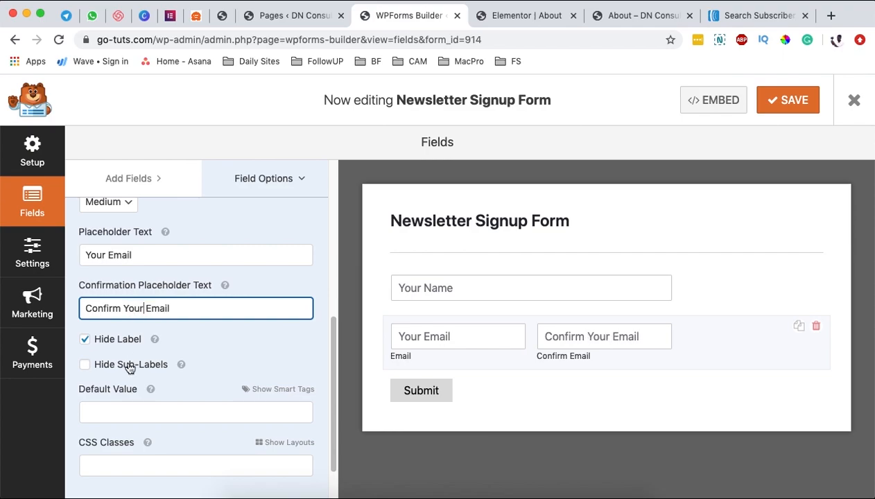
click(85, 365)
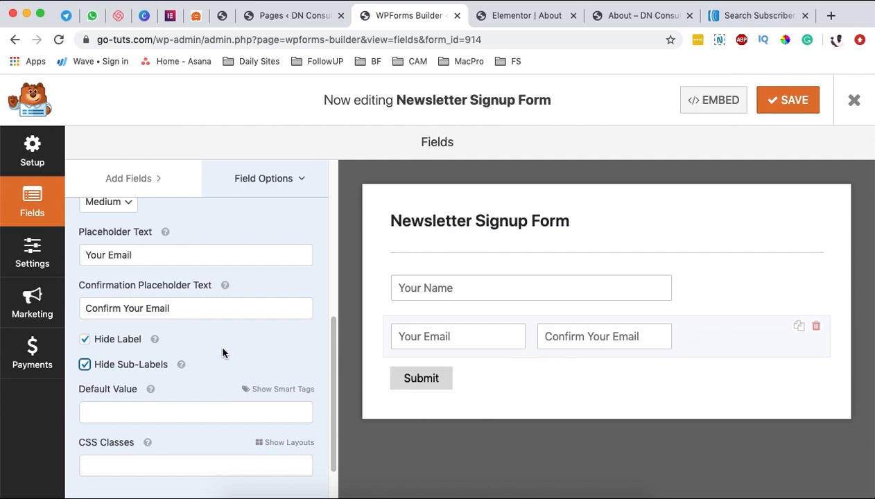
scroll(232, 377, down, 2)
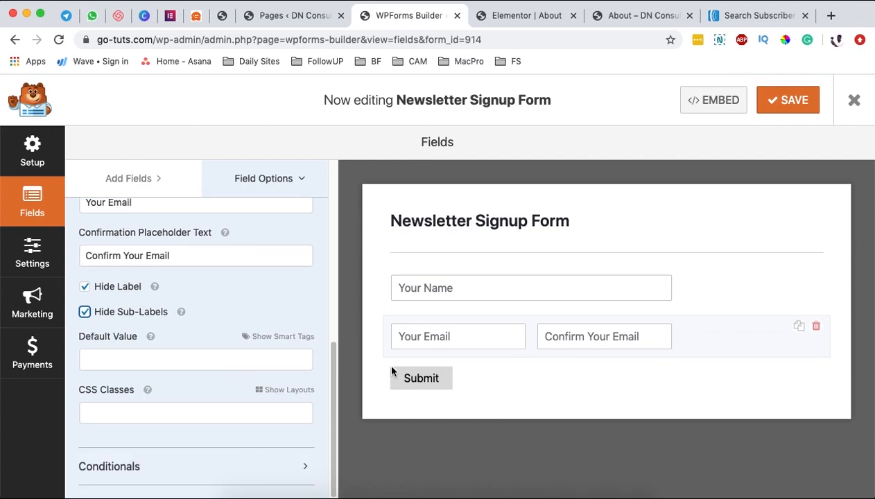
Step: Rename the form to 'dn newsletter subscribers' in General settings
click(30, 265)
drag(505, 274, 407, 275)
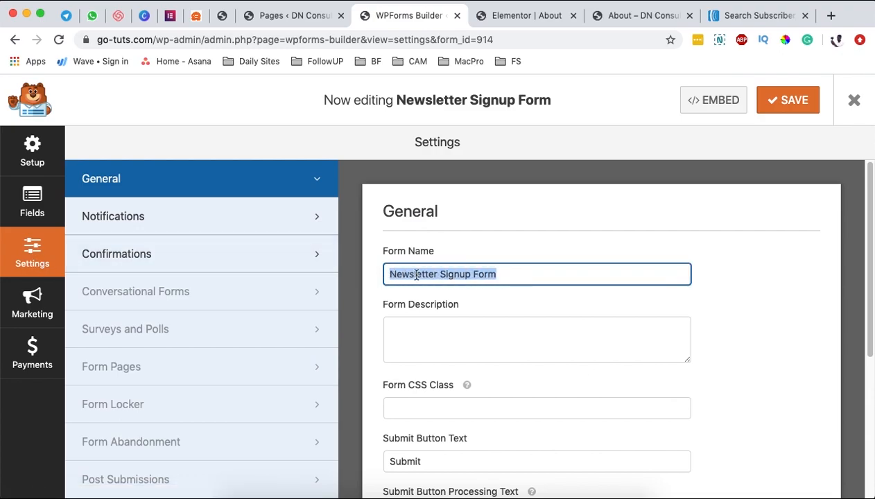
click(437, 275)
triple_click(418, 274)
text(dn su)
key(BackSpace)
key(BackSpace)
text(newsletter subscribers)
Step: Change the Submit Button Text from 'Submit' to 'Subscribe'
scroll(479, 326, down, 1)
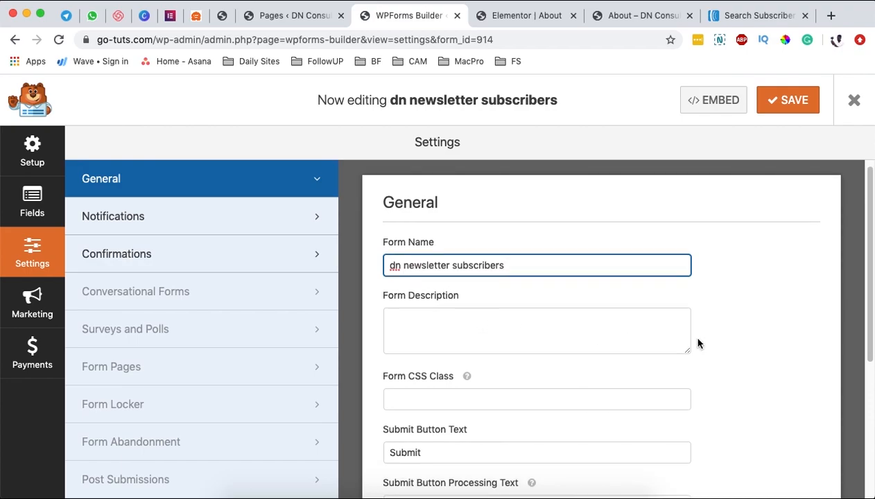
scroll(770, 343, down, 5)
click(423, 374)
double_click(424, 374)
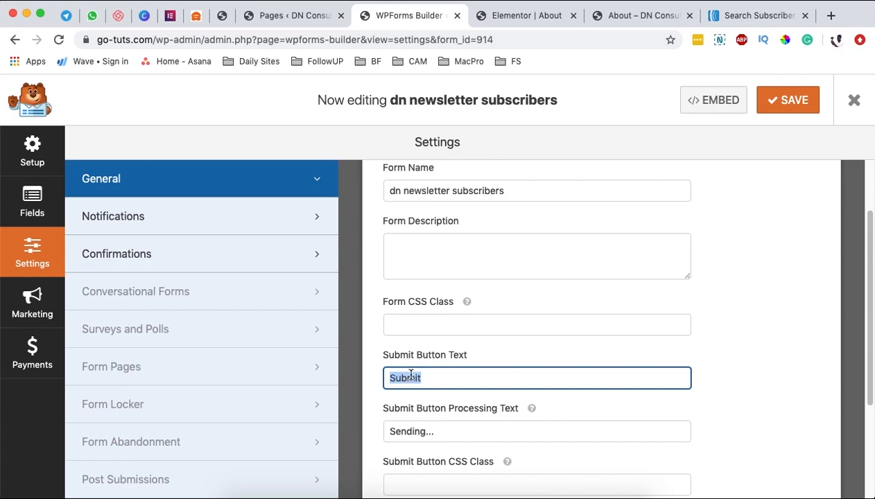
text(Subscribe)
key(Tab)
scroll(709, 371, down, 5)
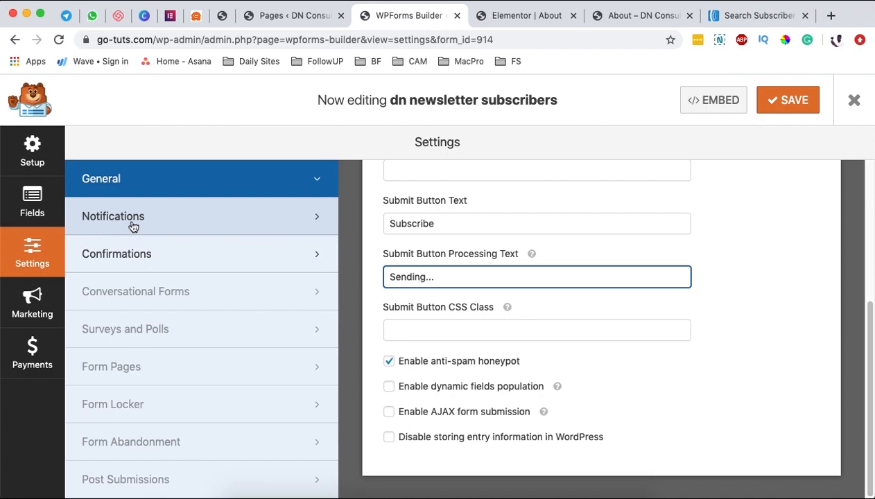
Step: Set the form's email Notifications to Off and move to its Confirmations settings
click(197, 220)
scroll(553, 248, up, 5)
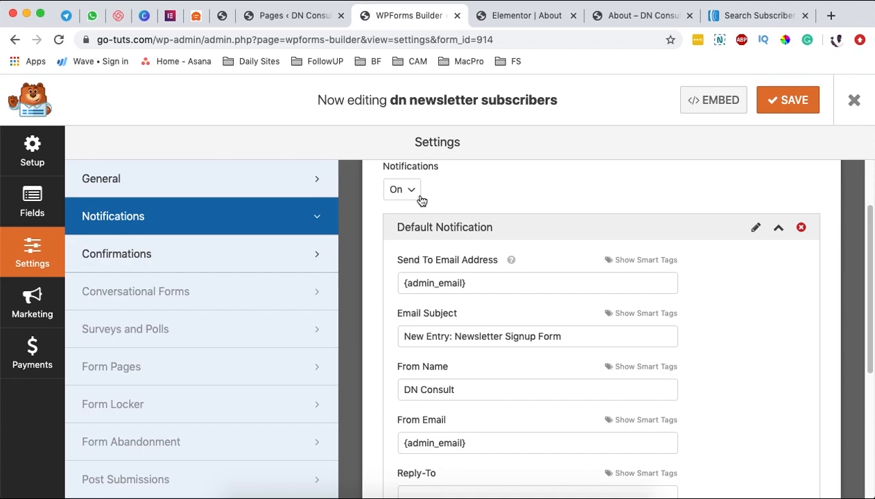
click(419, 195)
click(438, 208)
click(402, 190)
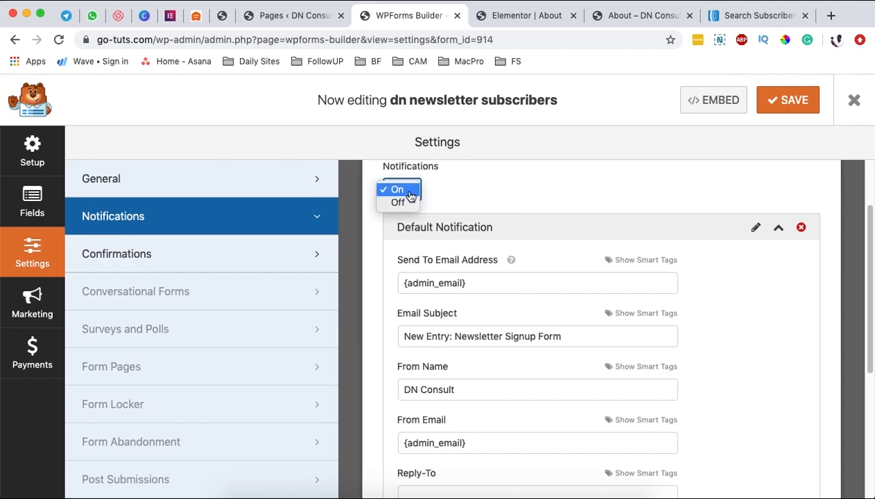
click(397, 202)
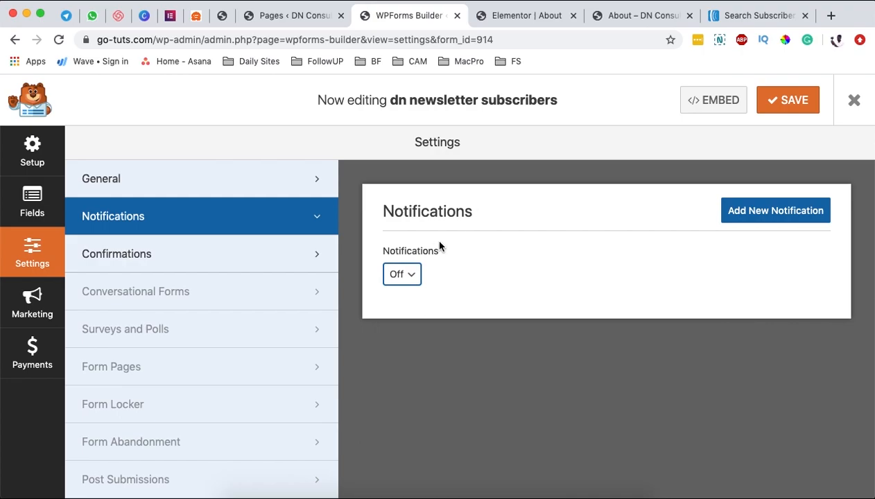
click(228, 258)
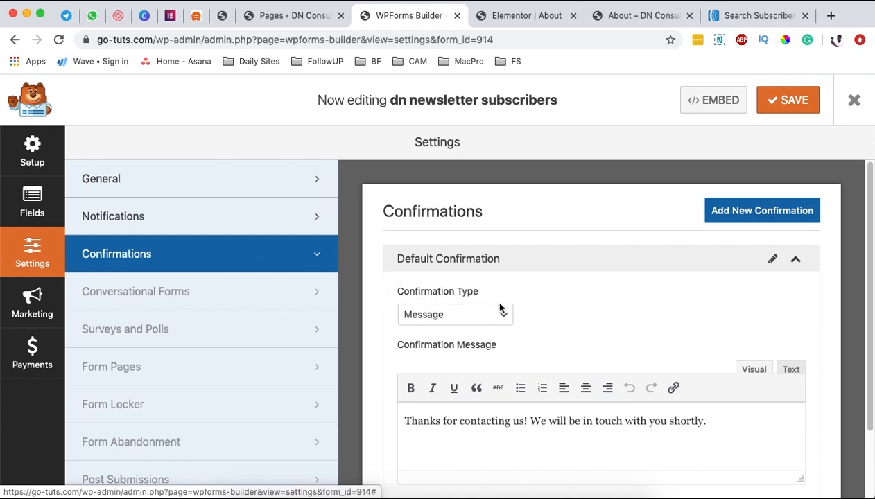
Step: Try the Show Page and Go to URL confirmation types, then settle back on Message
click(461, 317)
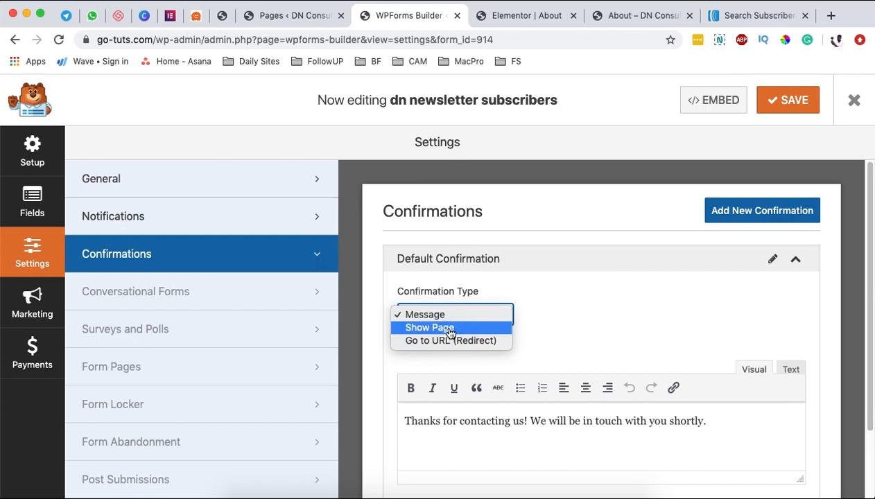
click(450, 333)
click(458, 317)
click(455, 331)
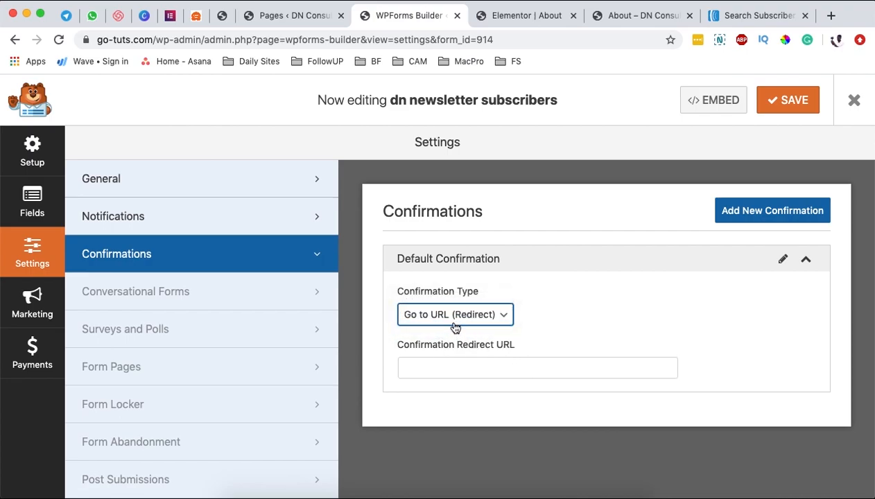
click(455, 318)
click(445, 303)
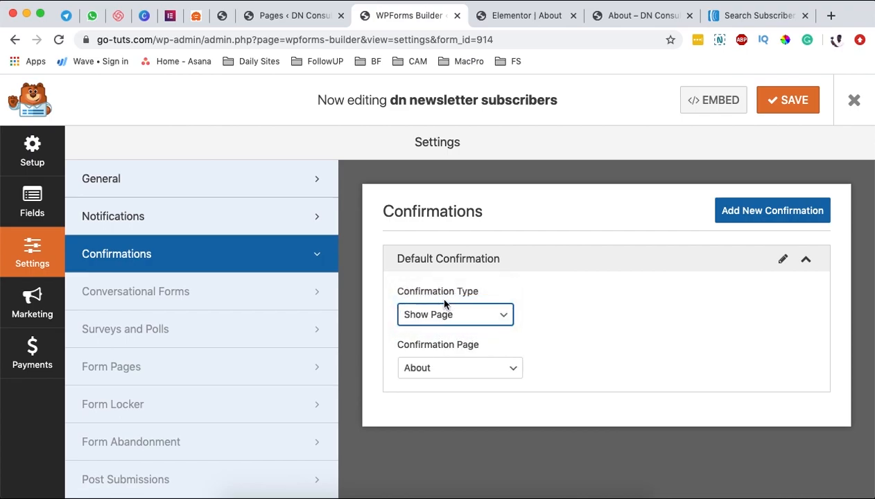
click(446, 305)
click(433, 302)
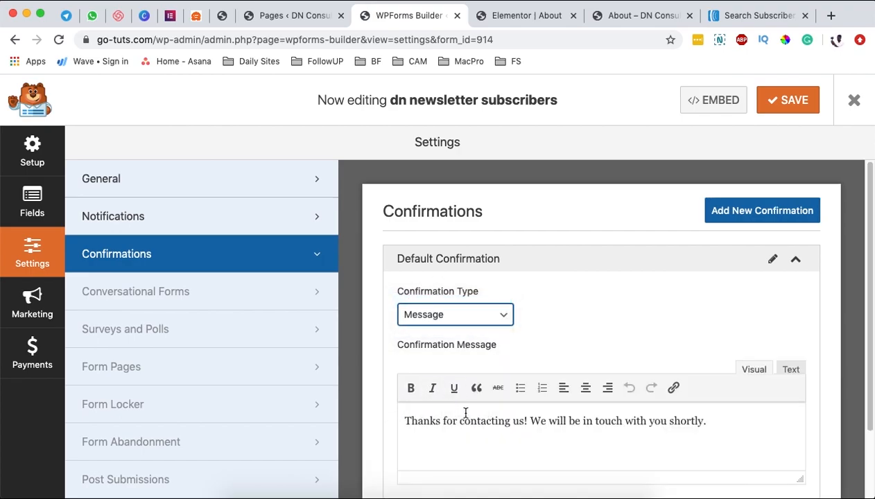
Step: Rewrite the message as 'Thanks for subscribing to my newsletter. Check your email to confirm.'
double_click(460, 423)
text(subscribing)
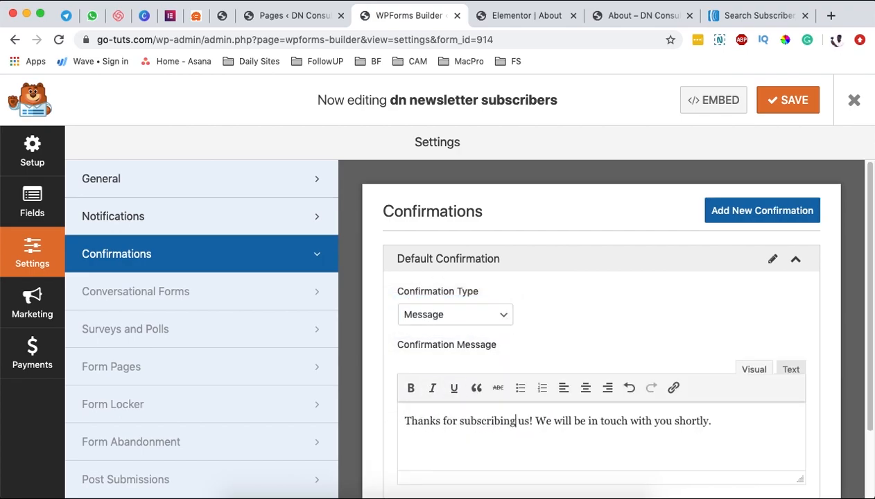
text( to my newsletter. Check your email to confirm.)
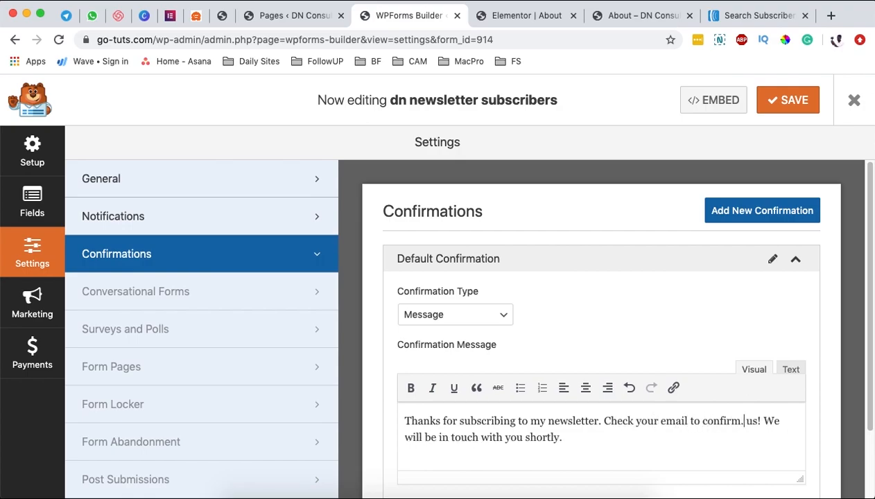
key(shift+Down)
key(BackSpace)
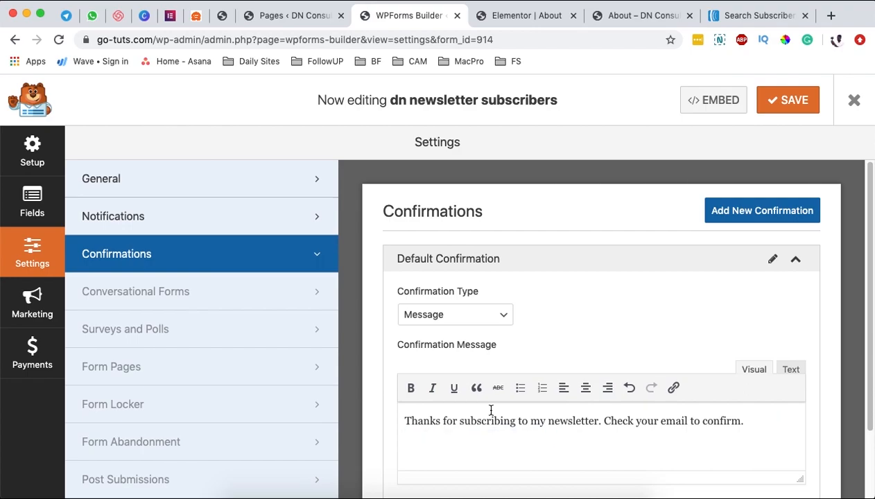
Step: Save the form when prompted and show the AWeber panel under Marketing
click(36, 312)
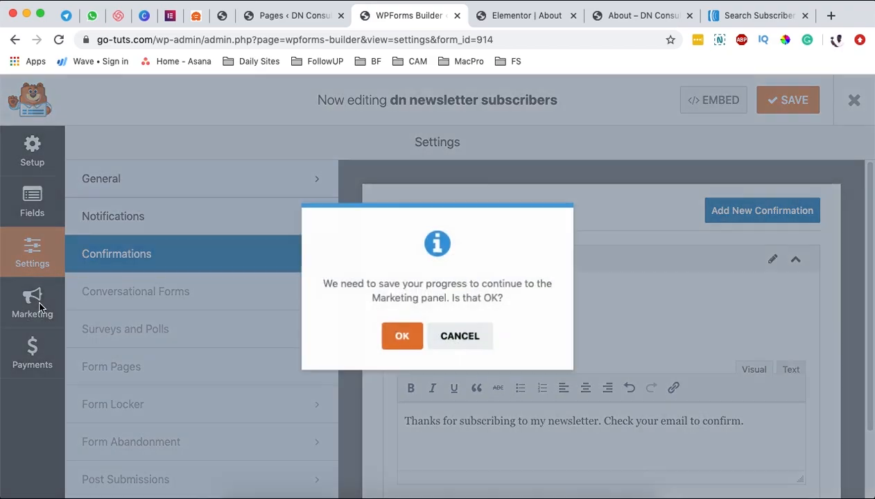
click(394, 338)
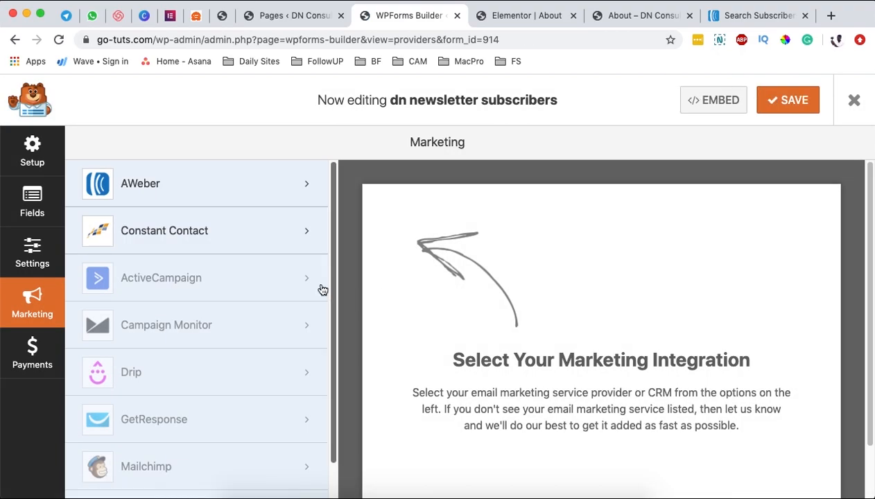
click(175, 191)
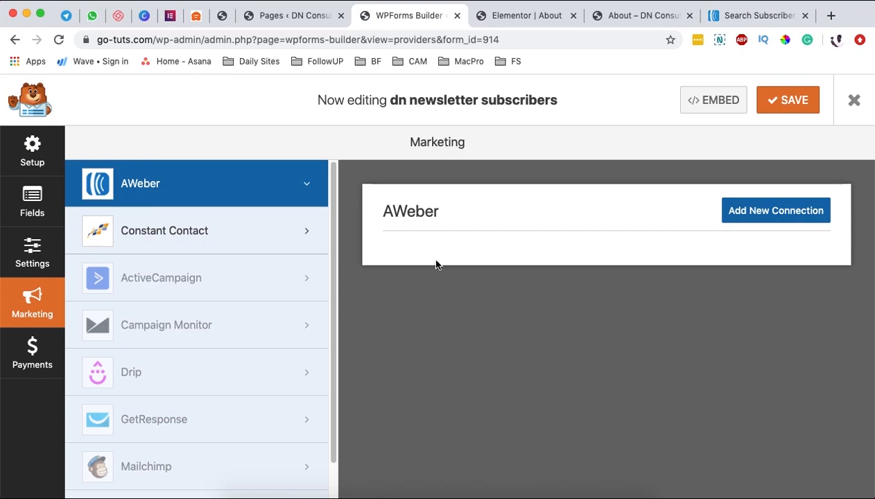
click(291, 20)
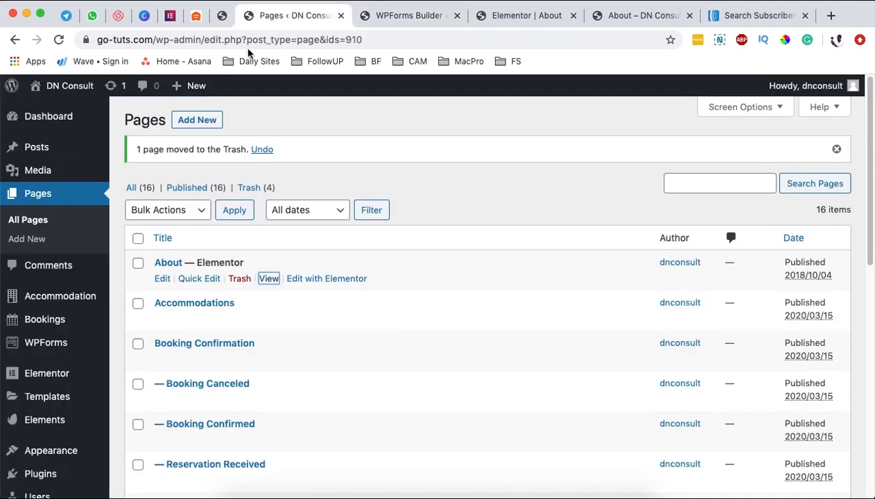
mouse_move(61, 474)
click(175, 422)
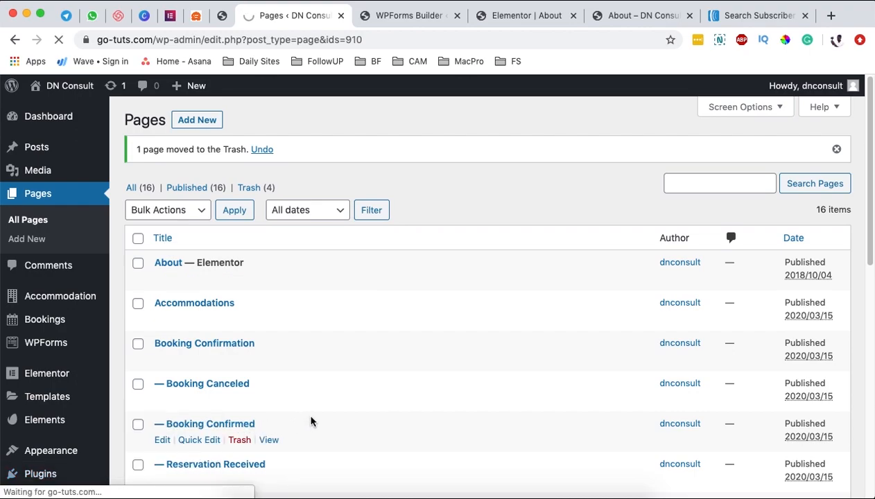
scroll(312, 409, down, 10)
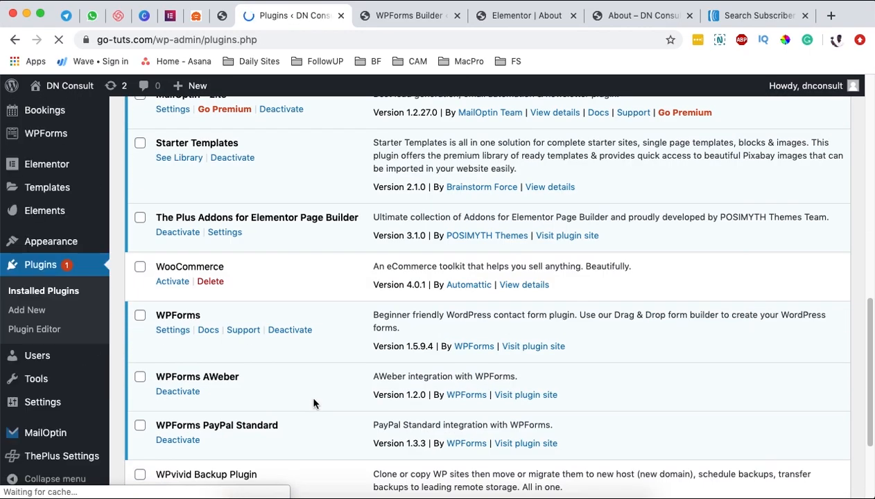
scroll(313, 403, down, 3)
drag(182, 254, 237, 254)
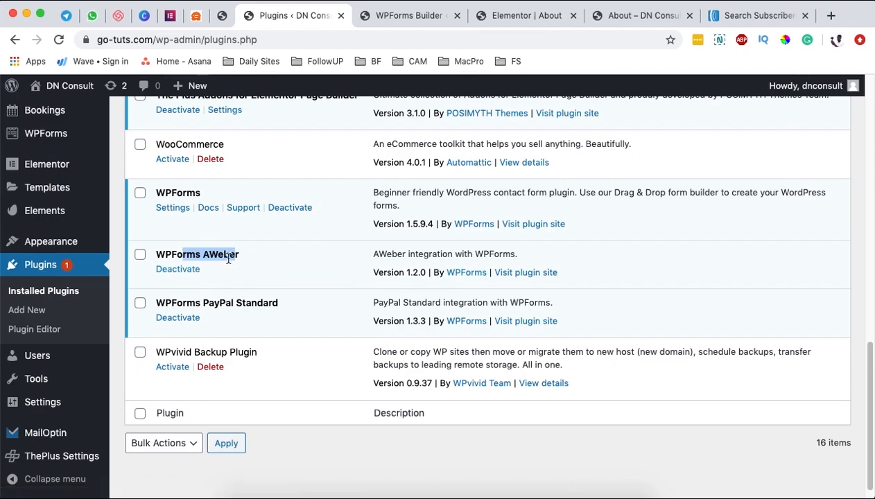
click(167, 252)
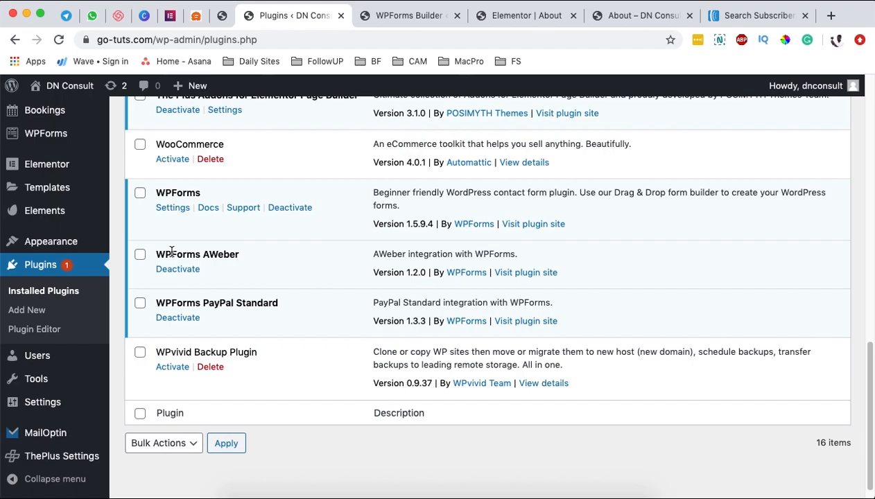
click(429, 17)
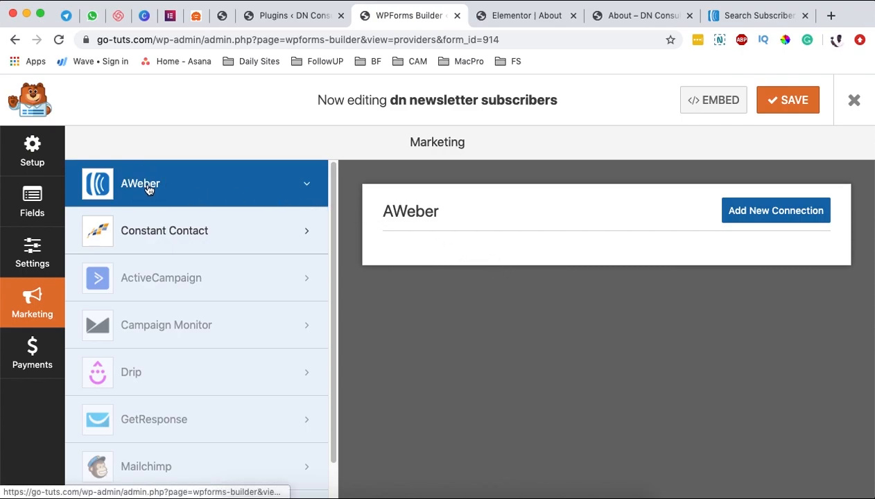
Step: Add an AWeber connection nicknamed 'Newsletter' using the GO TECH UG Community list
click(794, 215)
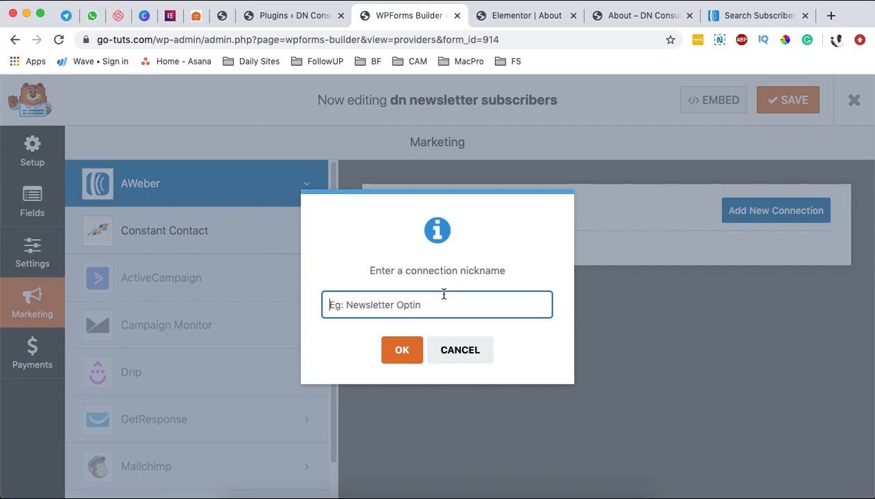
text(Newslee)
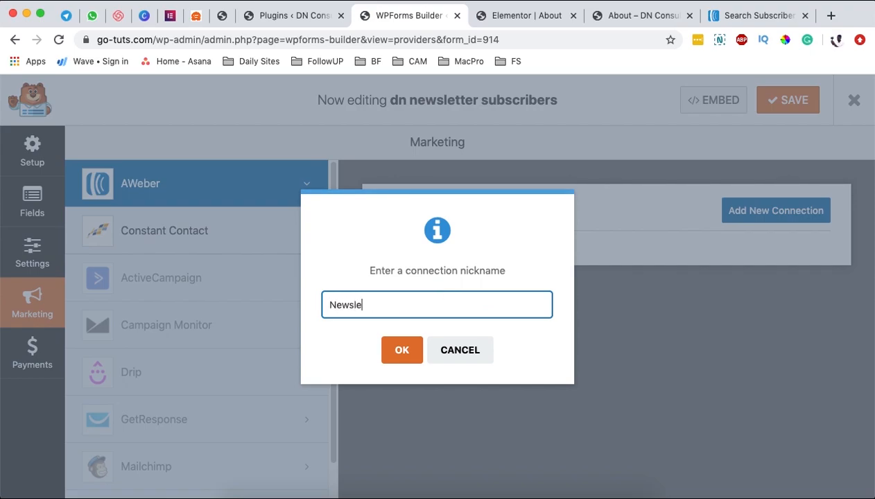
text(tter)
key(Return)
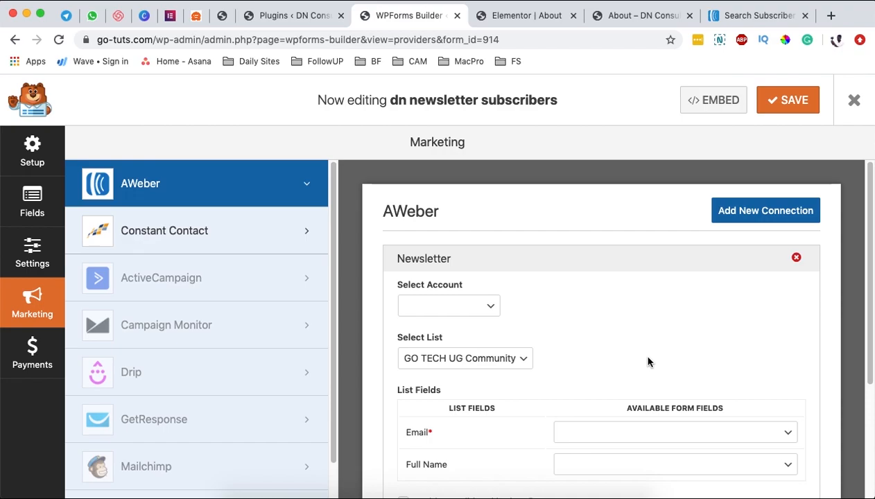
Step: In WPForms Settings > Integrations, expand AWeber to confirm it is connected and try Add New Account
click(297, 17)
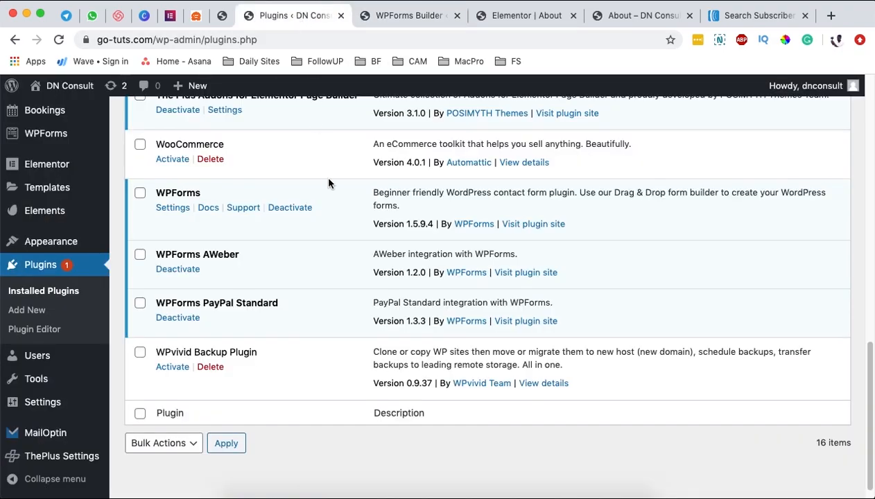
scroll(326, 180, up, 3)
mouse_move(55, 242)
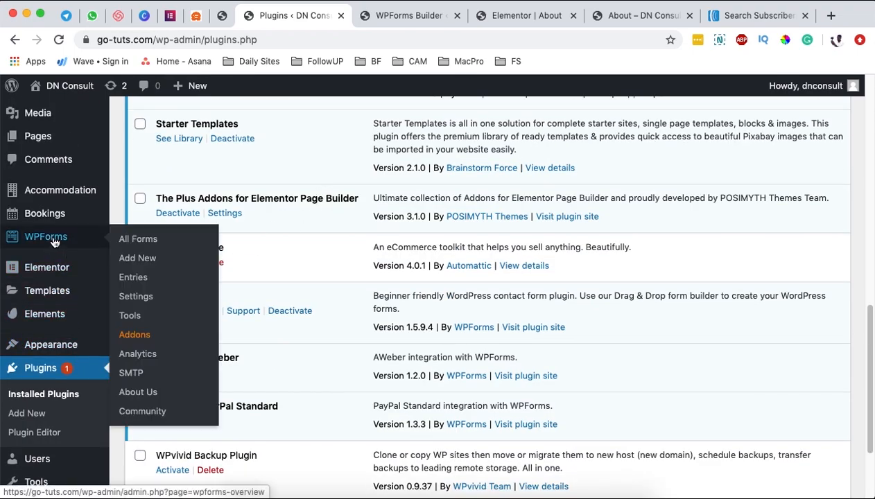
click(138, 298)
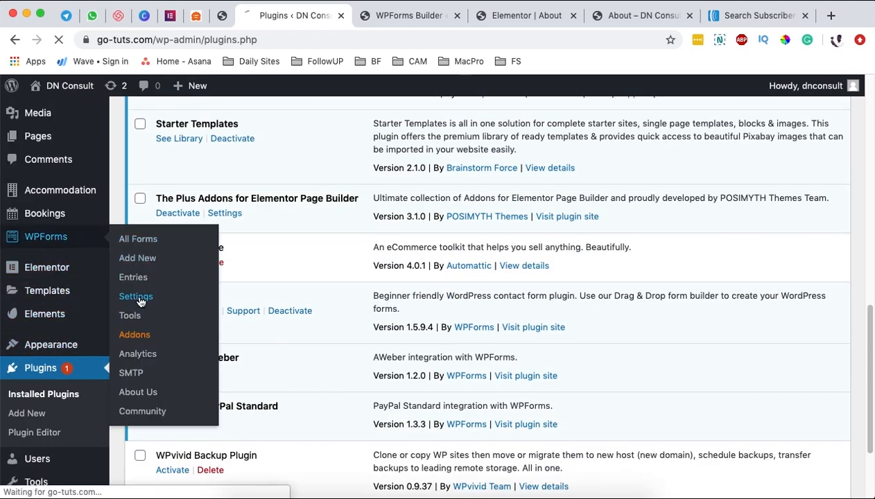
click(446, 196)
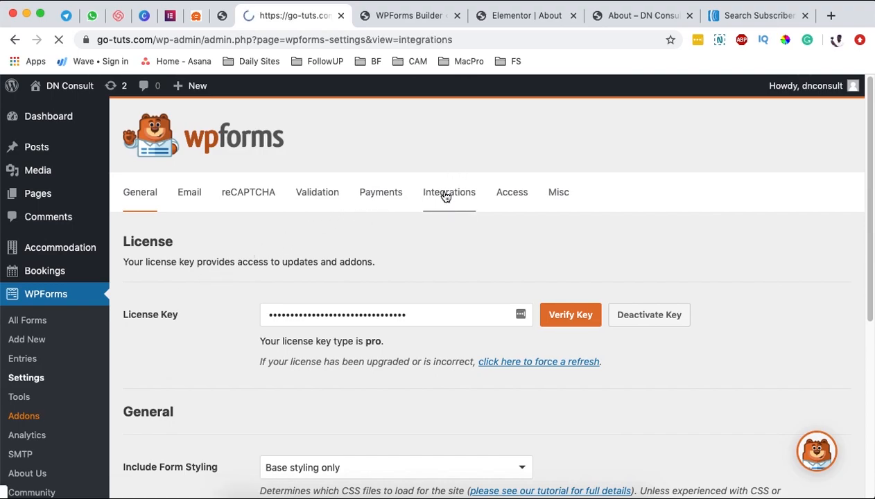
click(244, 329)
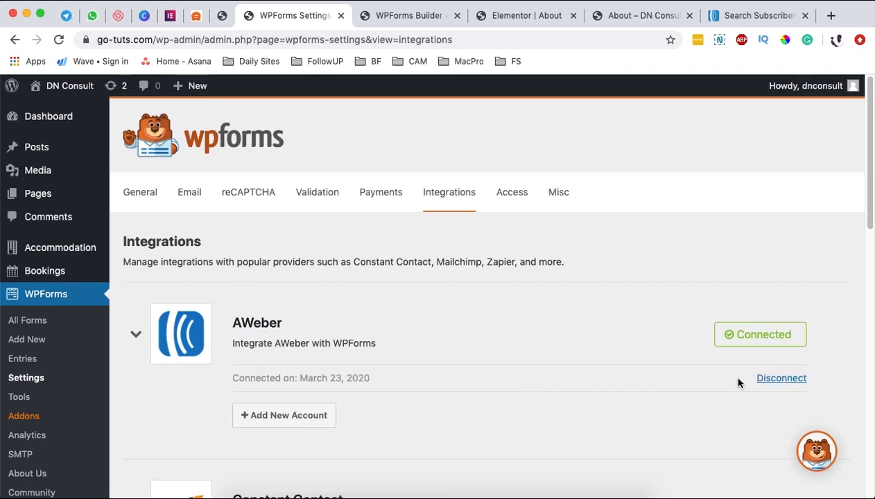
click(285, 416)
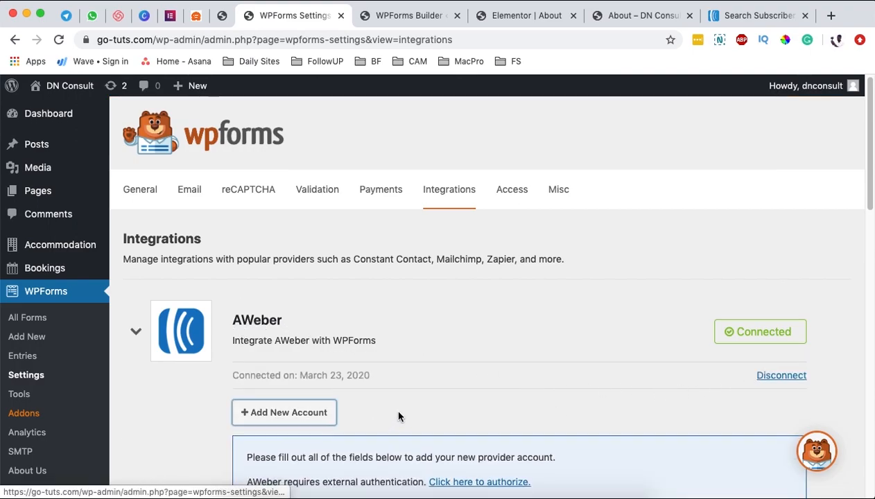
scroll(399, 412, down, 3)
scroll(417, 396, down, 1)
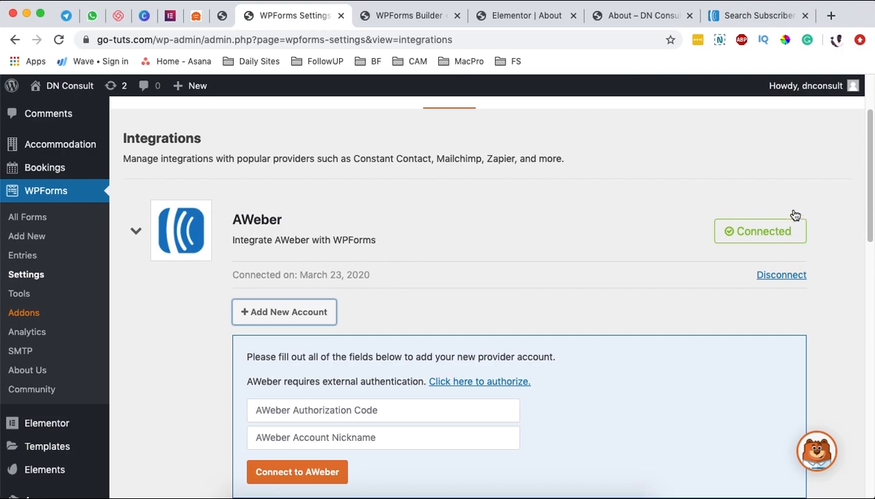
Step: Verify the Newsletter connection's account and GO TECH UG Community list, then view AWeber's subscriber search
click(411, 17)
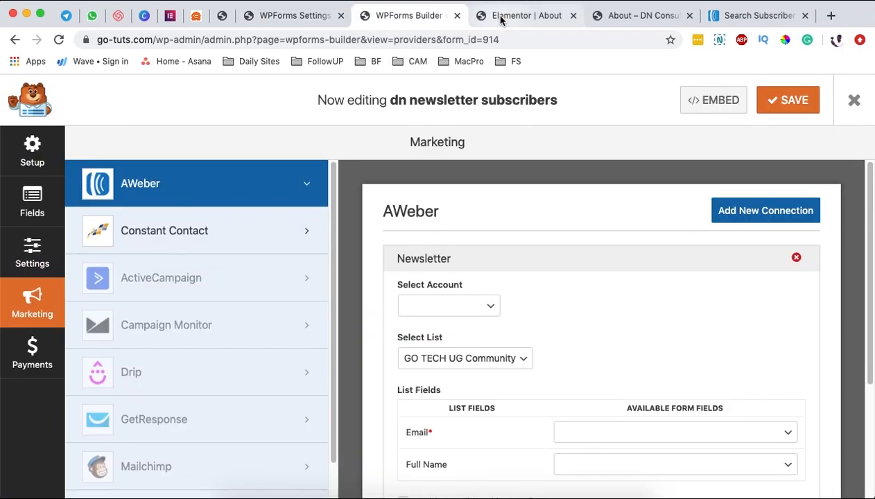
scroll(499, 277, down, 2)
click(489, 264)
click(565, 261)
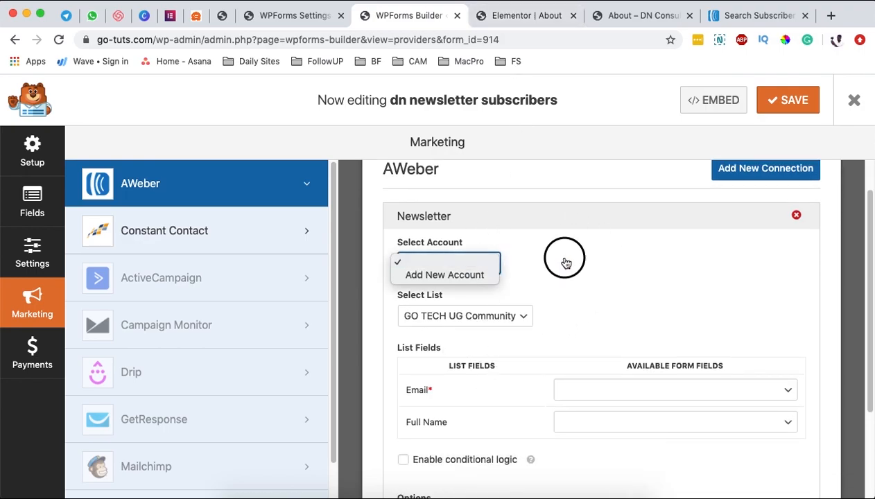
click(435, 315)
click(483, 316)
click(764, 14)
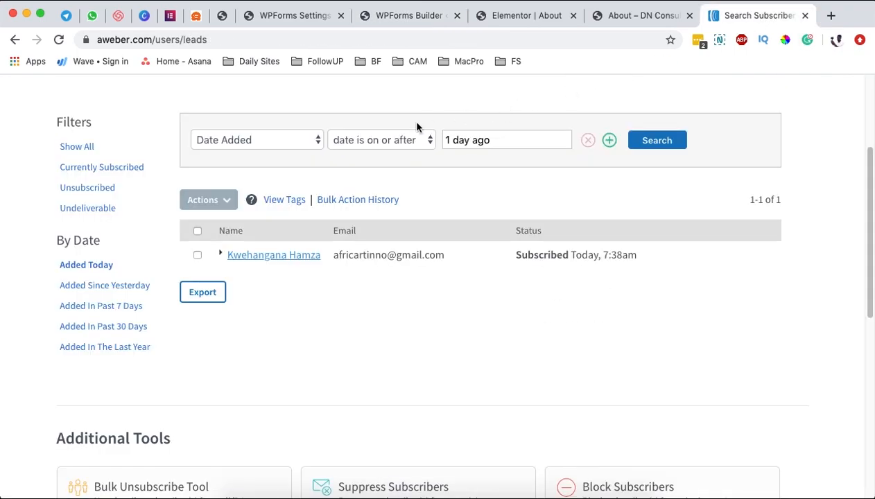
Step: Keep GO TECH UG Community as AWeber's current list and return to the WPForms builder
click(421, 102)
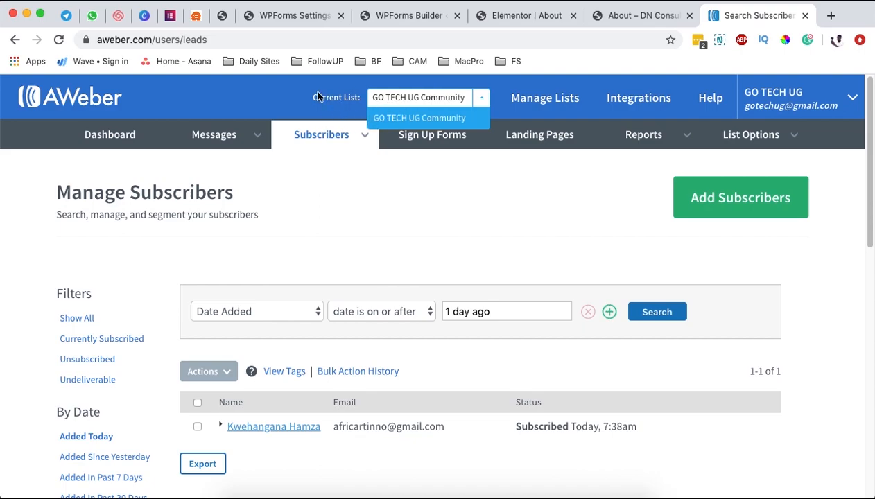
click(437, 101)
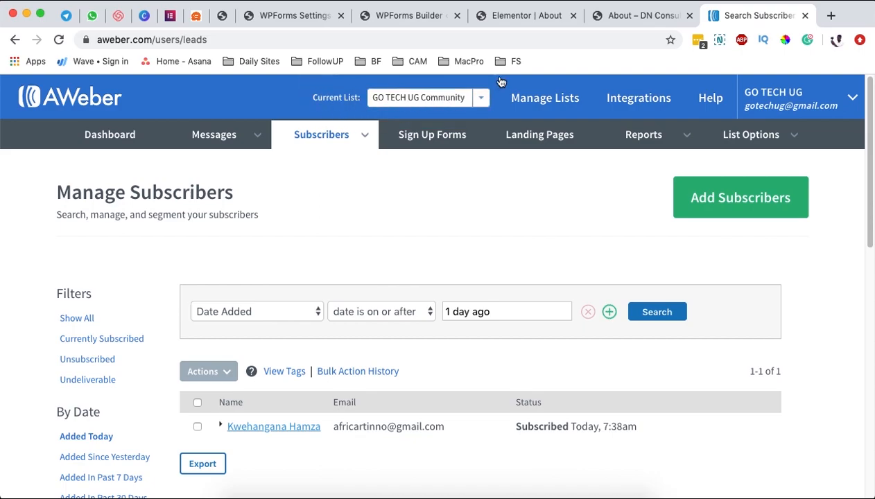
click(405, 19)
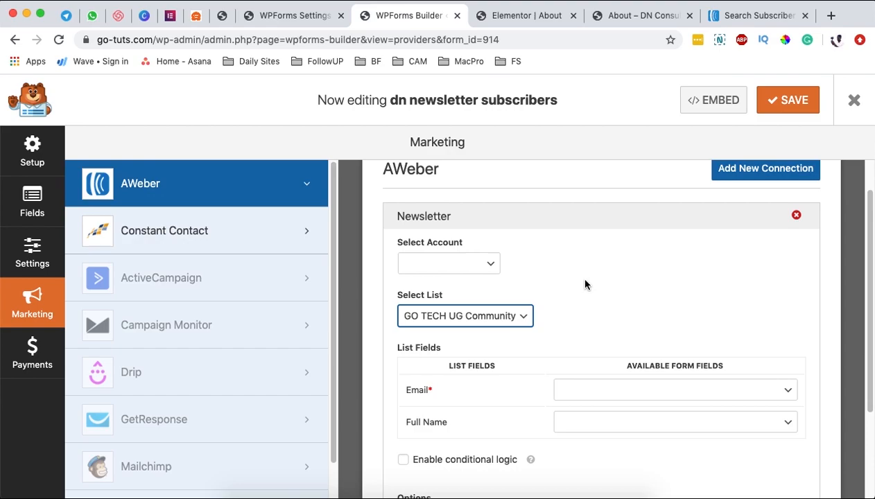
Step: Map AWeber's Email to the form's Email and Full Name to Name (Full), then save the form
scroll(584, 285, down, 2)
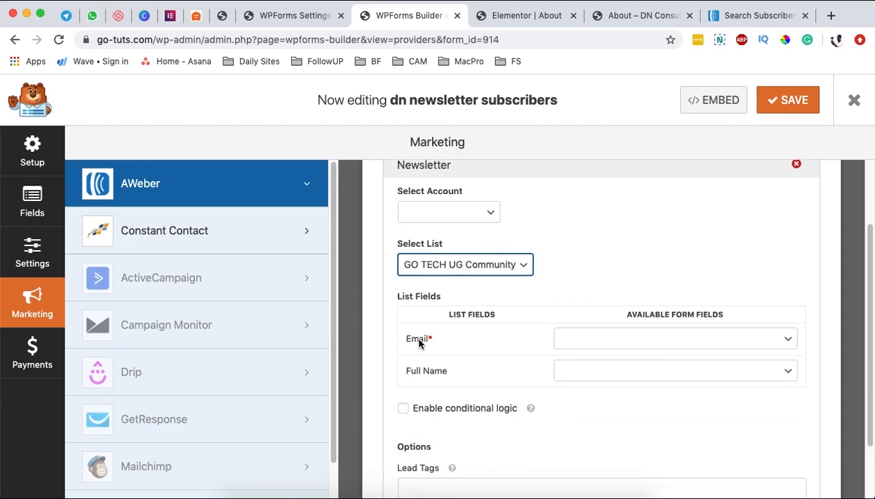
click(596, 344)
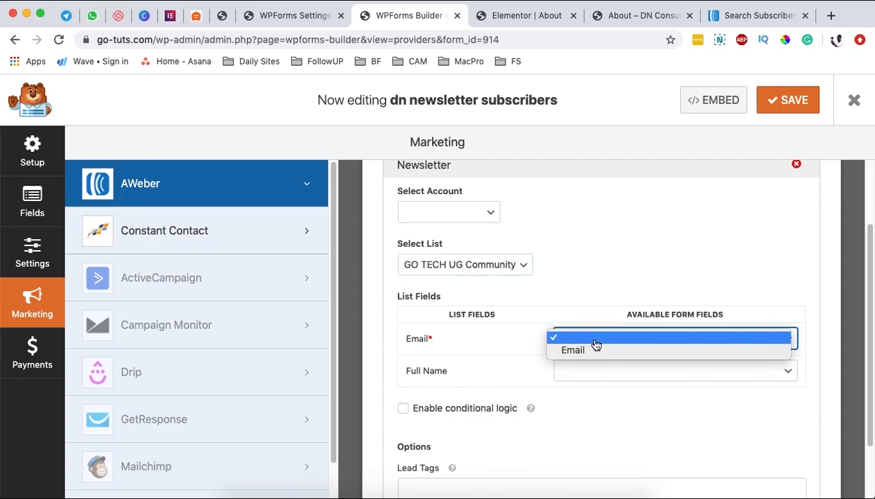
click(591, 352)
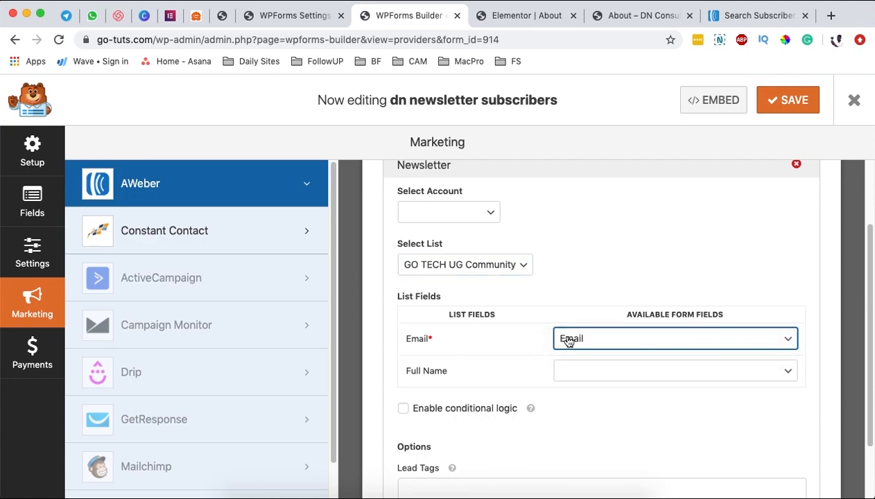
key(Tab)
click(649, 369)
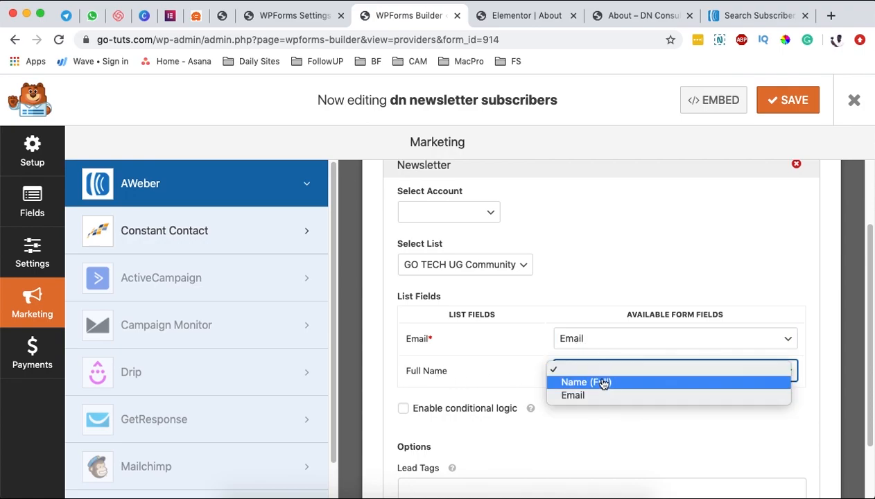
click(605, 383)
scroll(624, 385, down, 2)
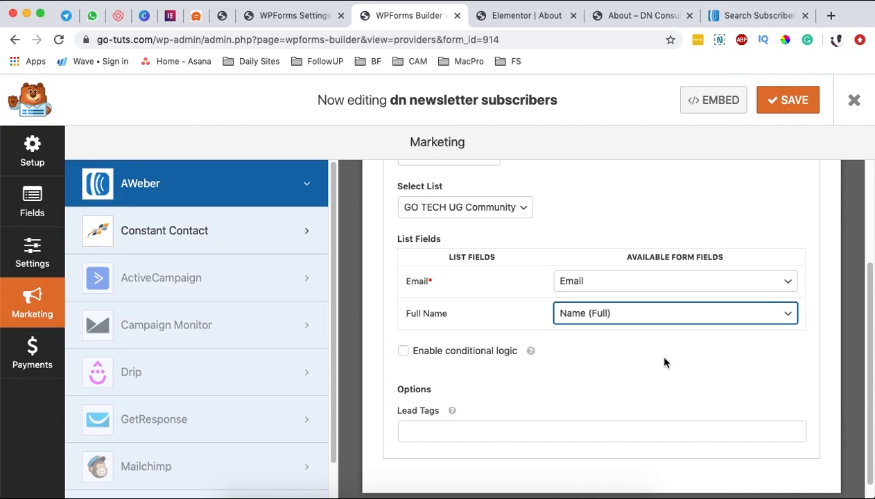
scroll(663, 361, up, 4)
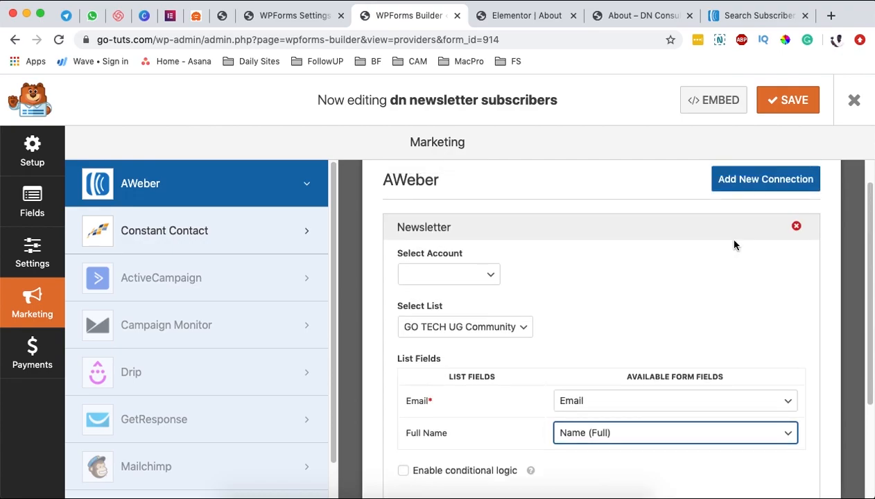
click(789, 102)
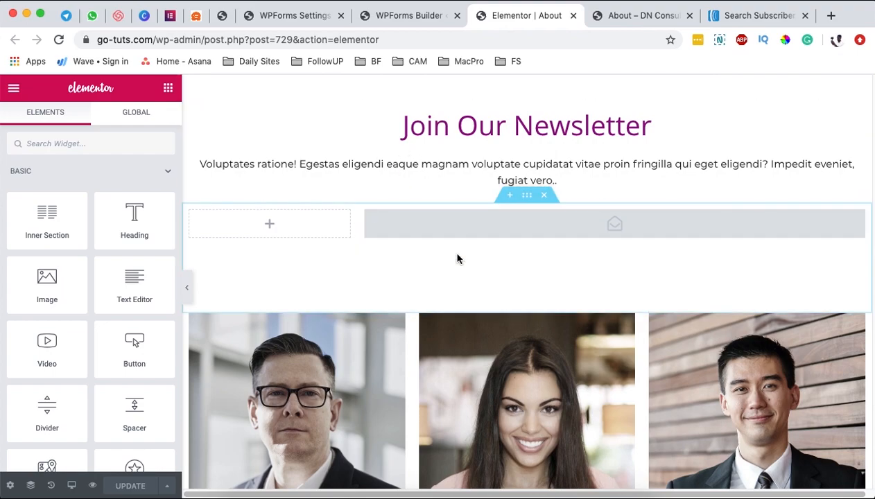
Step: Add a new section with a WPForms widget set to the 'dn newsletter subscribers' form
click(510, 195)
click(102, 144)
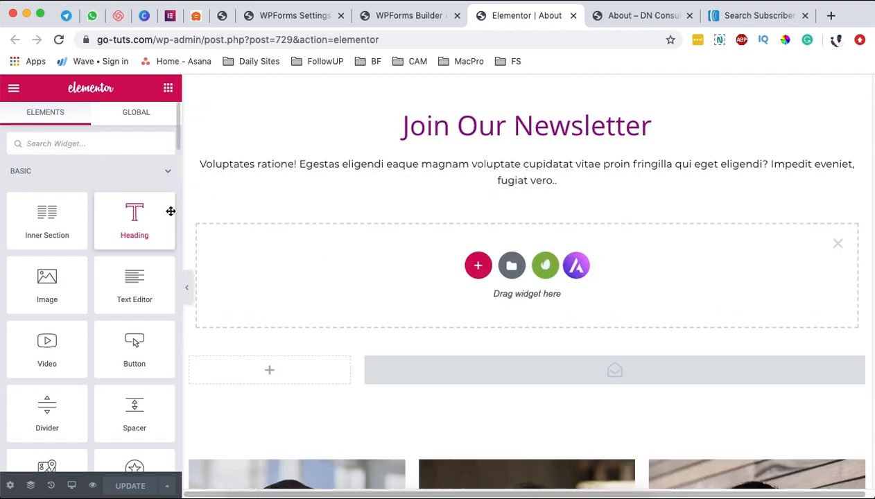
text(wp)
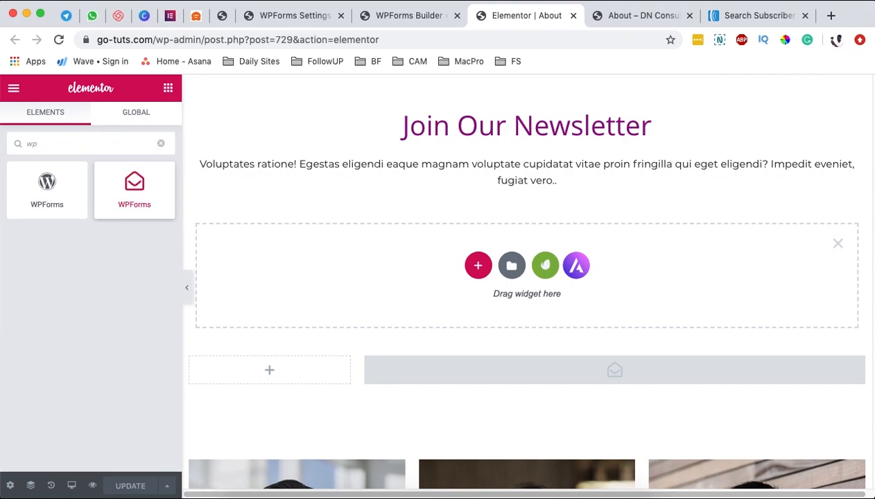
drag(134, 186, 508, 291)
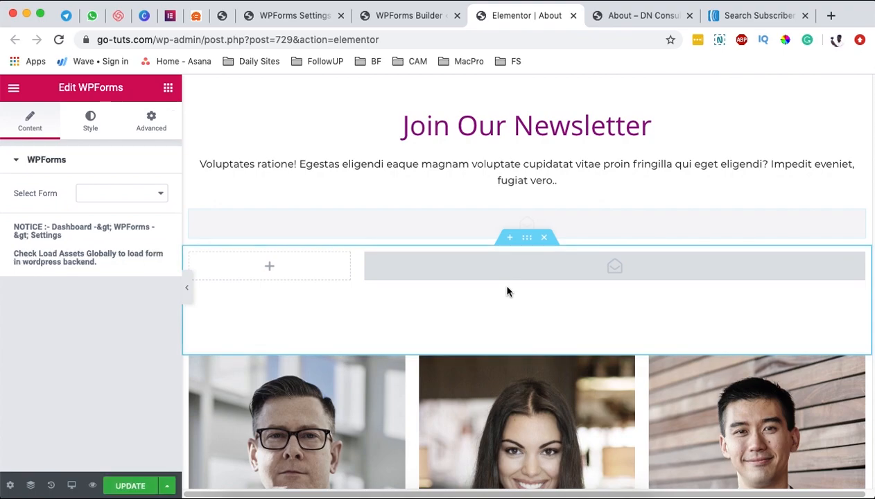
click(161, 198)
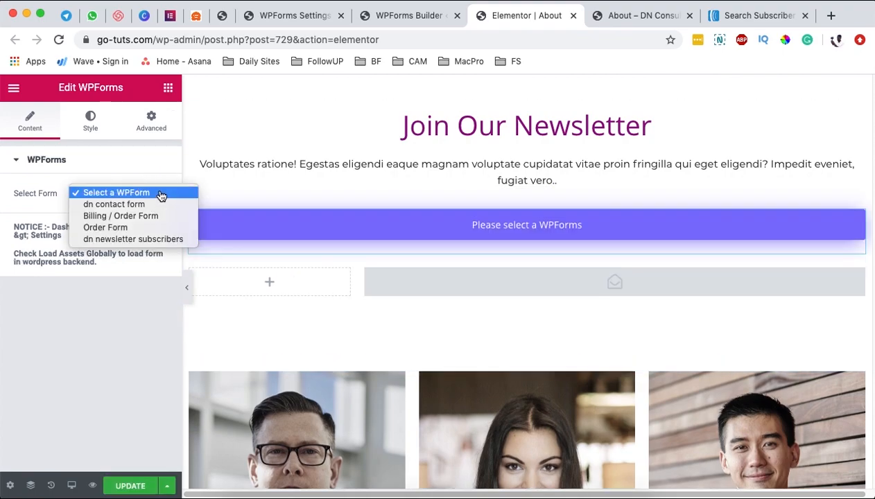
click(148, 239)
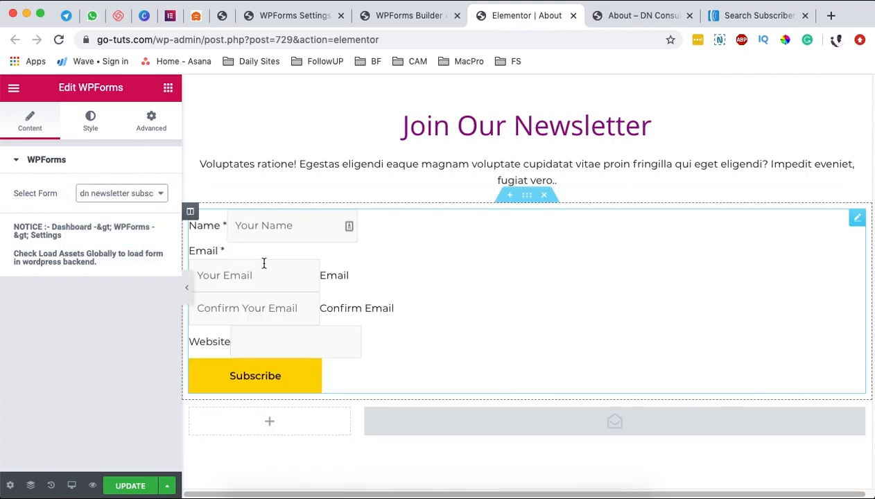
Step: Preview the About page and try the newsletter form's Name, Email and Confirm Email fields
click(92, 485)
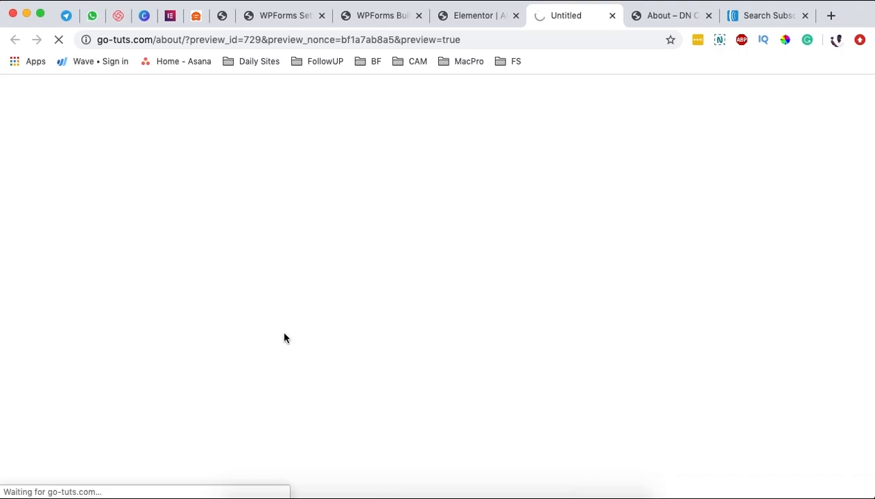
scroll(399, 354, down, 15)
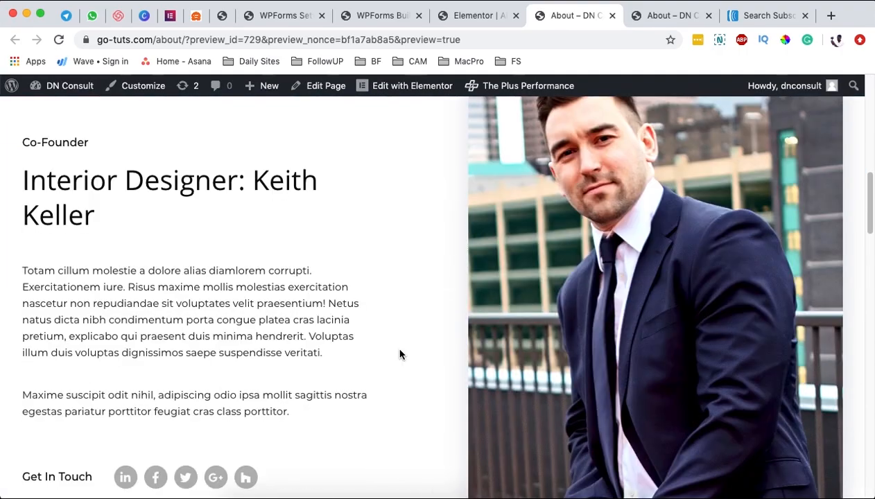
scroll(399, 354, down, 6)
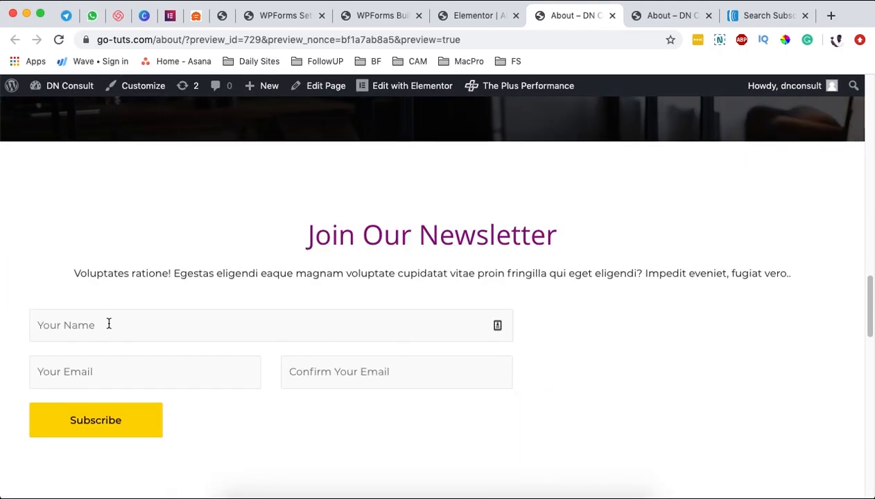
click(110, 323)
click(91, 375)
click(329, 373)
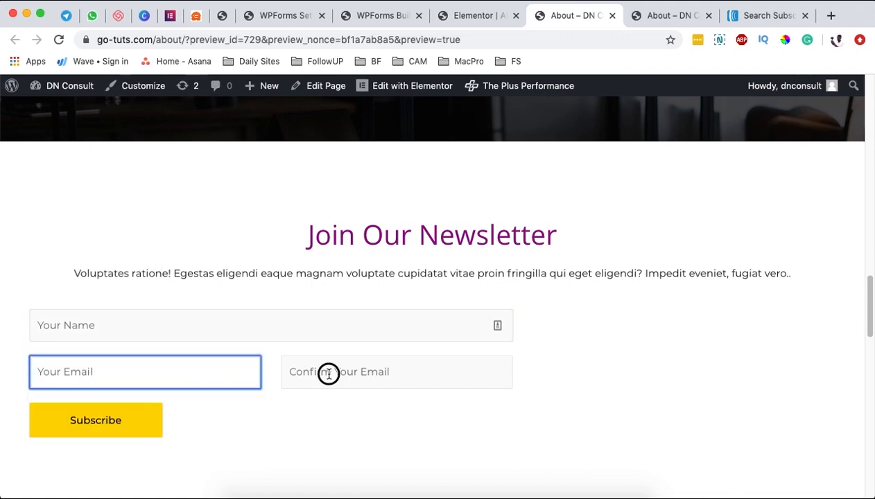
click(203, 424)
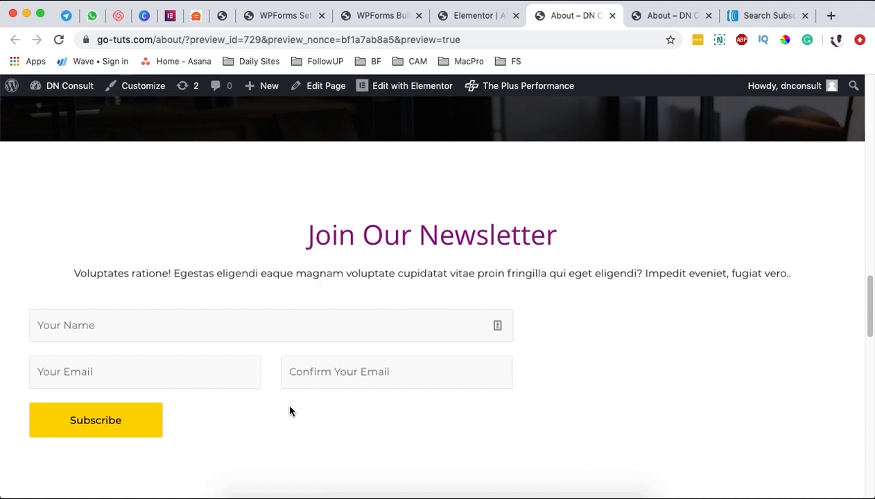
click(474, 16)
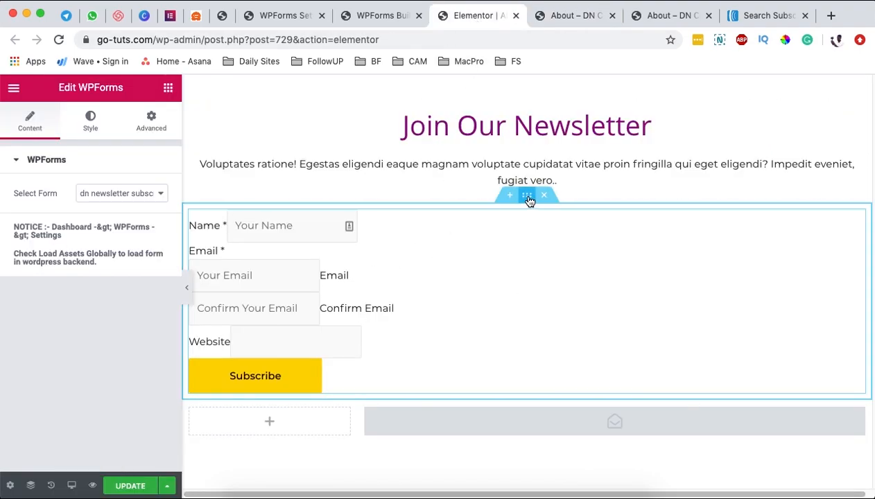
Step: Review the form section's Style and Layout settings, then update the About page
click(528, 196)
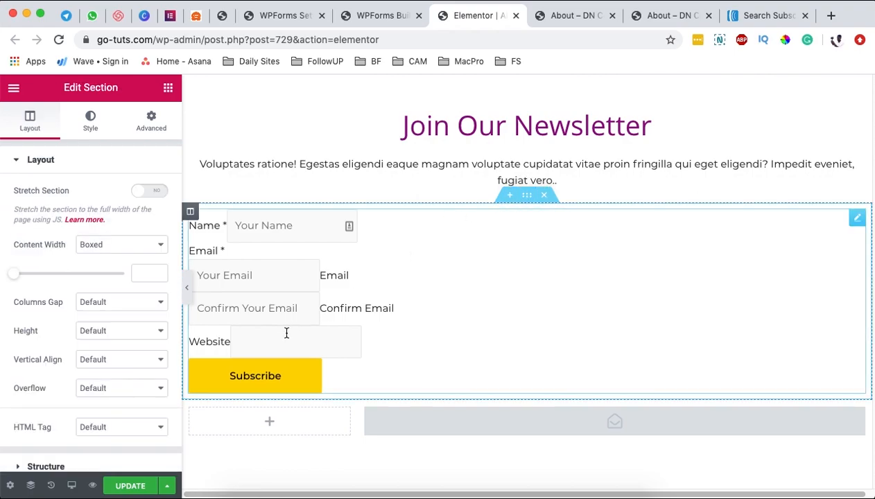
click(97, 129)
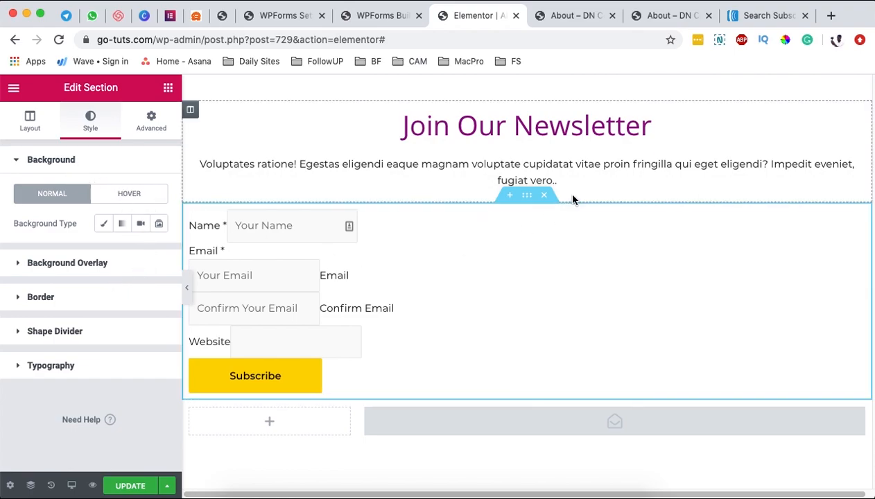
click(27, 124)
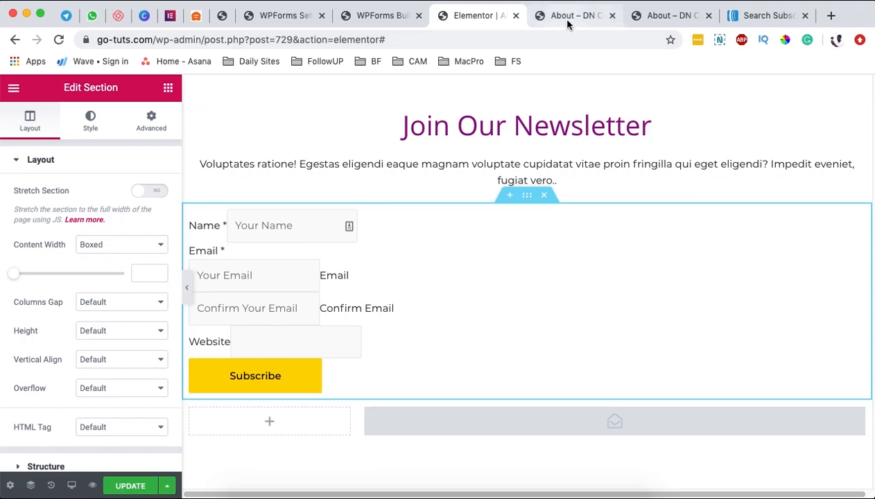
click(132, 488)
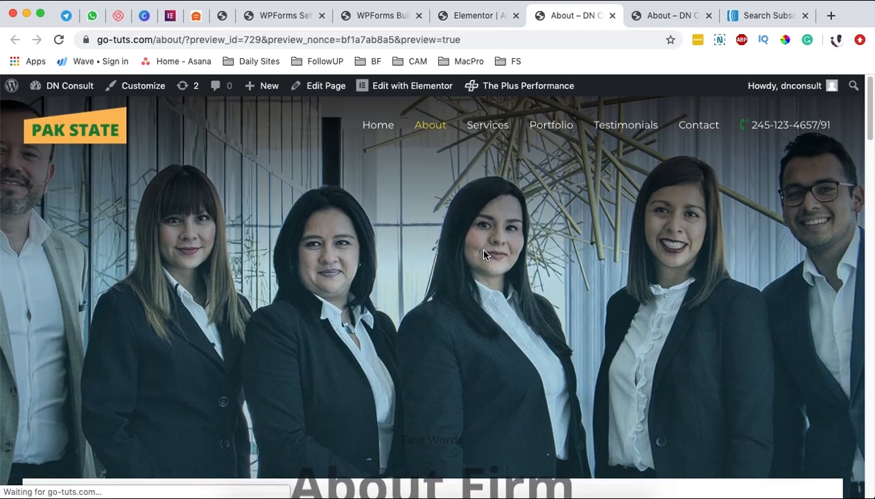
Step: Load the live About page without the preview parameters and scroll to the newsletter form
click(184, 40)
drag(185, 40, 197, 102)
key(BackSpace)
key(Return)
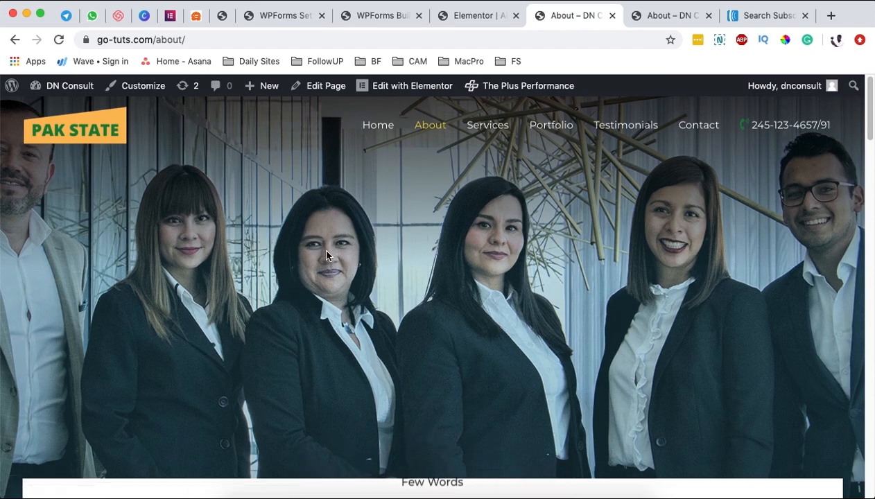
scroll(338, 244, down, 20)
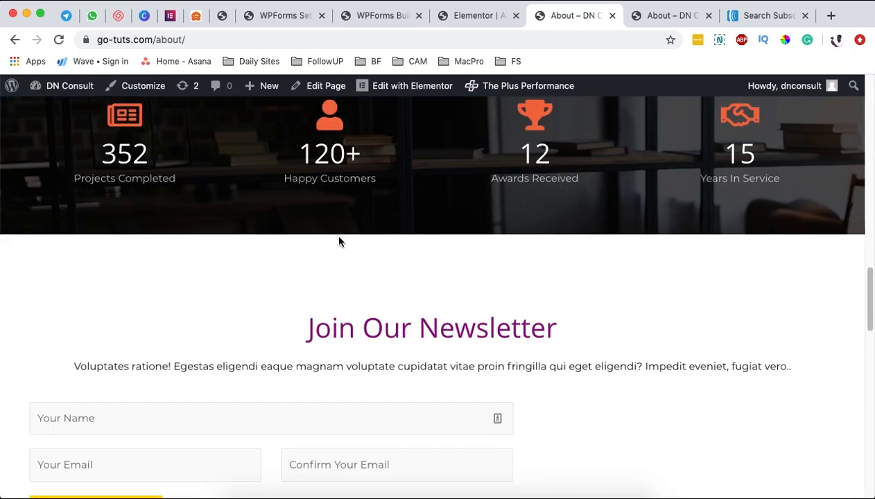
scroll(338, 242, down, 4)
scroll(338, 242, up, 1)
Step: Autofill the name field from saved details and clear both email fields
click(165, 191)
click(530, 188)
click(77, 189)
click(471, 210)
click(160, 193)
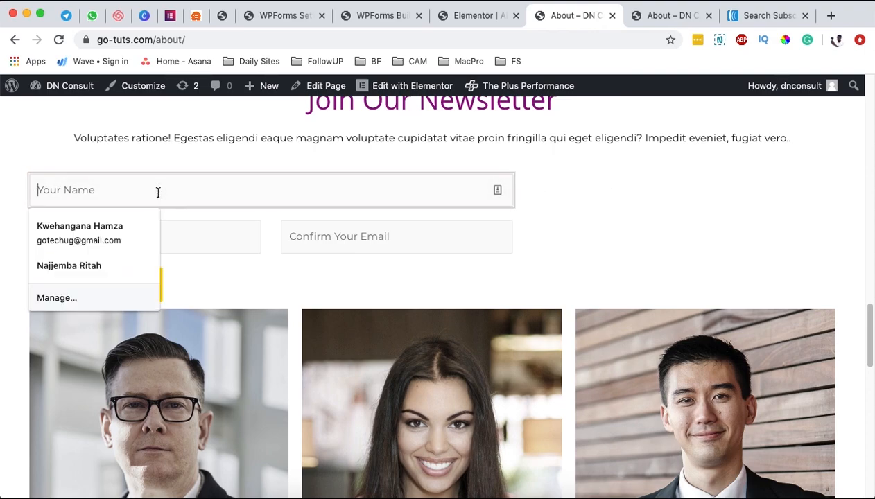
click(98, 230)
triple_click(149, 236)
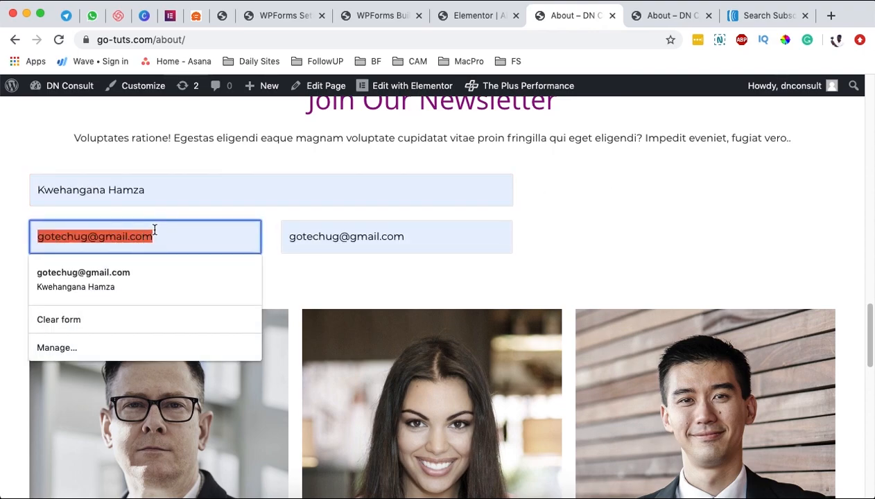
key(BackSpace)
double_click(354, 236)
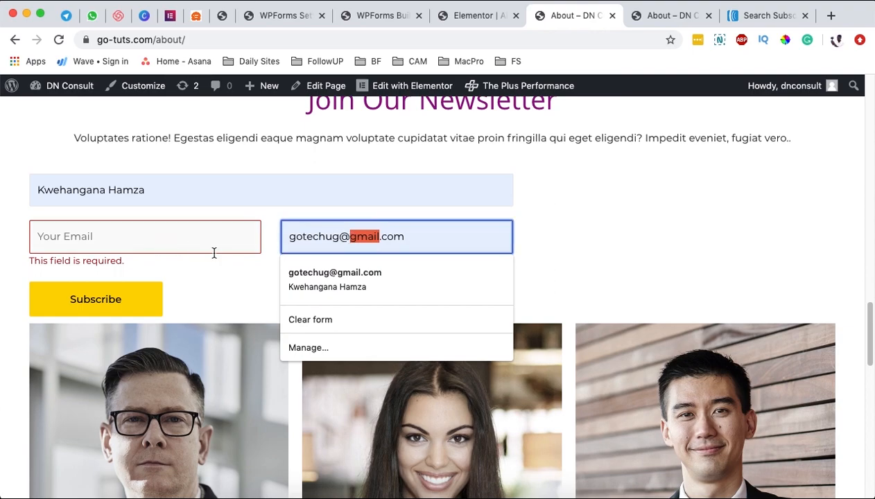
triple_click(317, 237)
key(BackSpace)
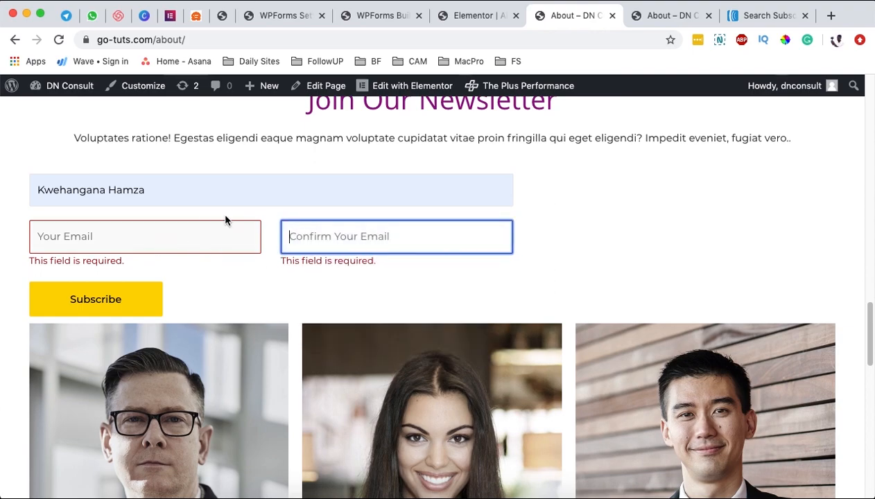
Step: Enter the test email address in both email fields and submit, getting the thank-you message
click(163, 231)
text(af)
key(BackSpace)
key(BackSpace)
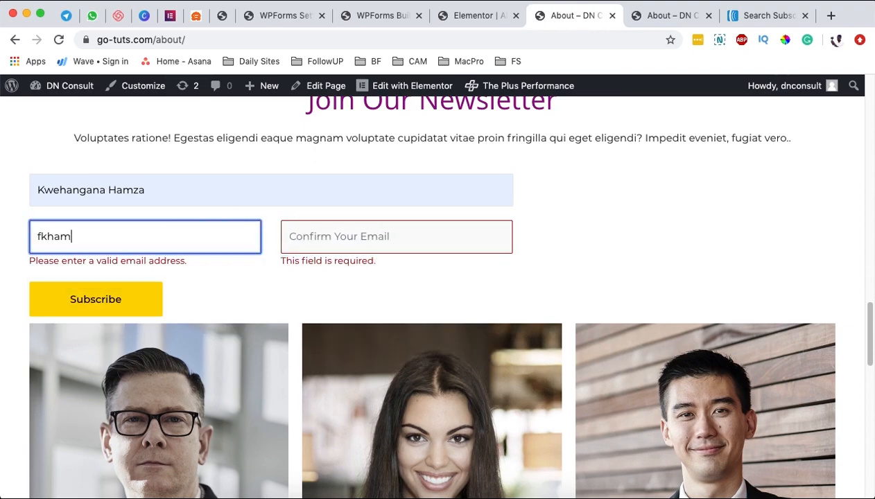
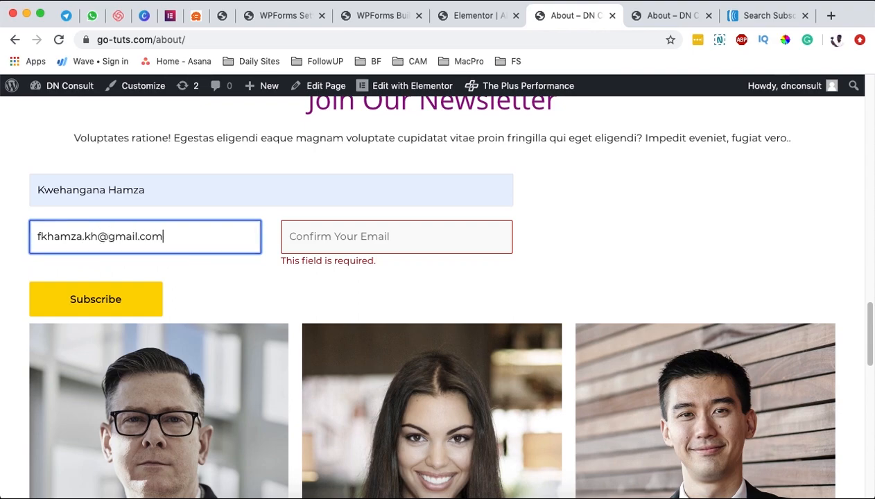
triple_click(135, 237)
key(super+c)
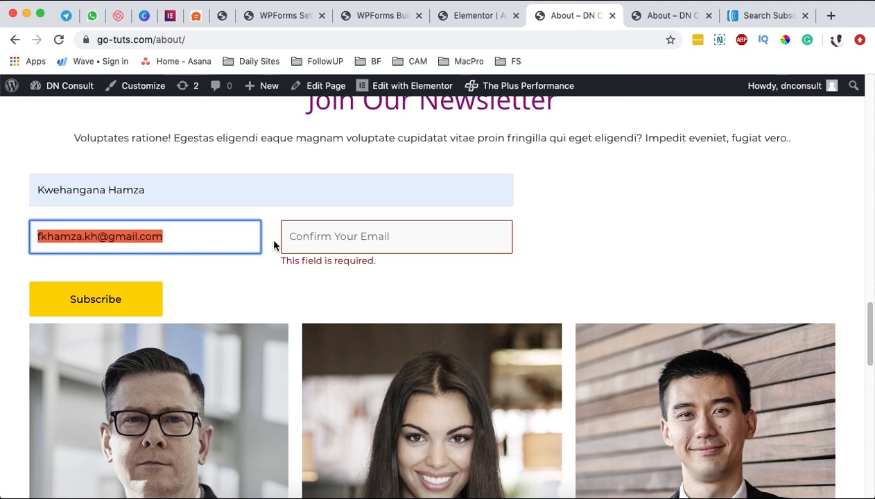
click(305, 237)
key(super+v)
scroll(478, 263, down, 1)
click(247, 314)
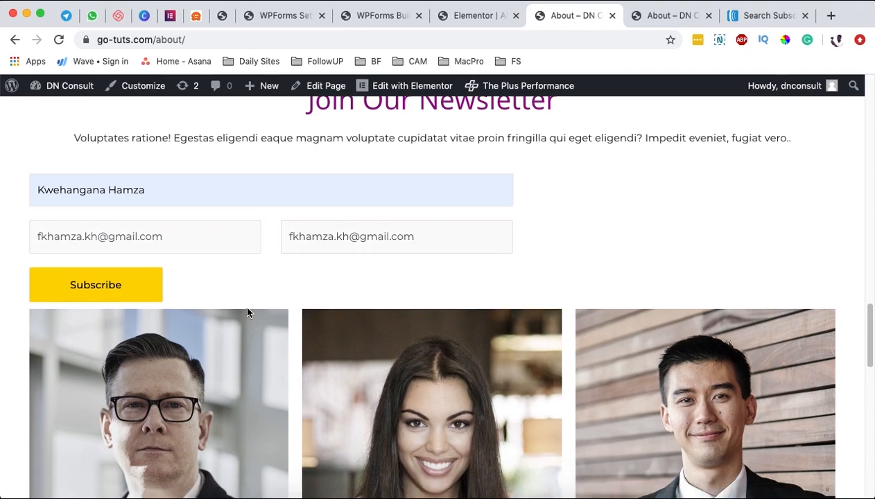
click(115, 290)
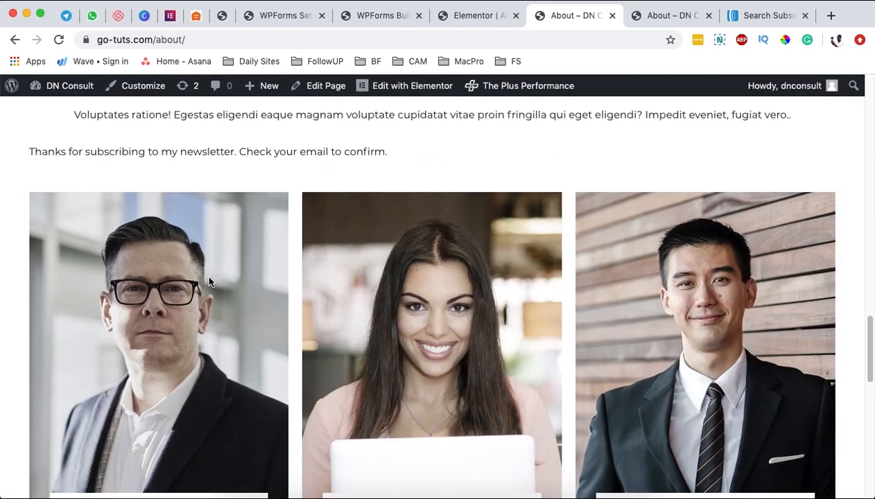
scroll(206, 281, up, 2)
drag(28, 215, 435, 213)
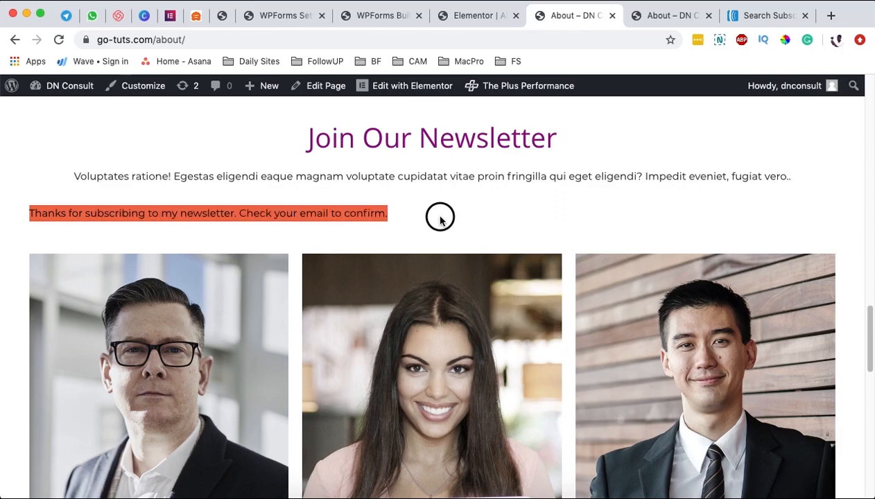
Step: Check the default thank-you message in the form's Settings > Confirmations
click(461, 15)
click(385, 15)
click(31, 253)
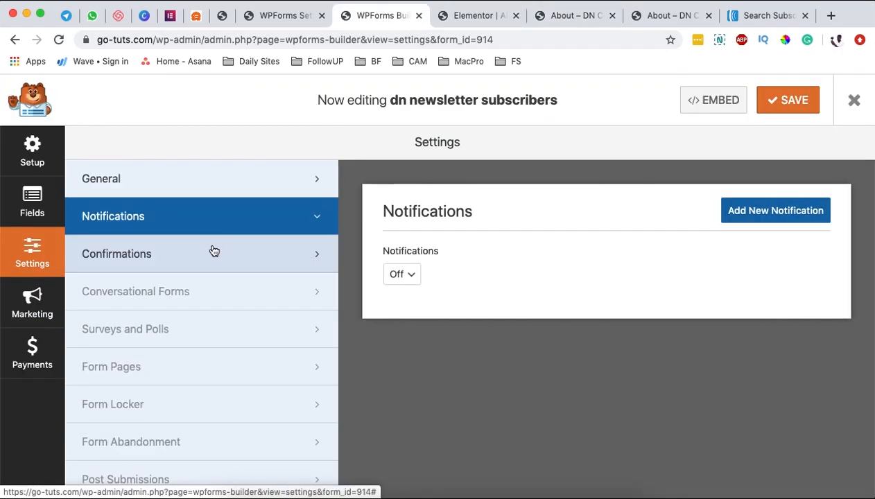
click(202, 254)
drag(743, 421, 702, 421)
Step: Go to AWeber's Manage Subscribers page showing the new subscriber
click(483, 15)
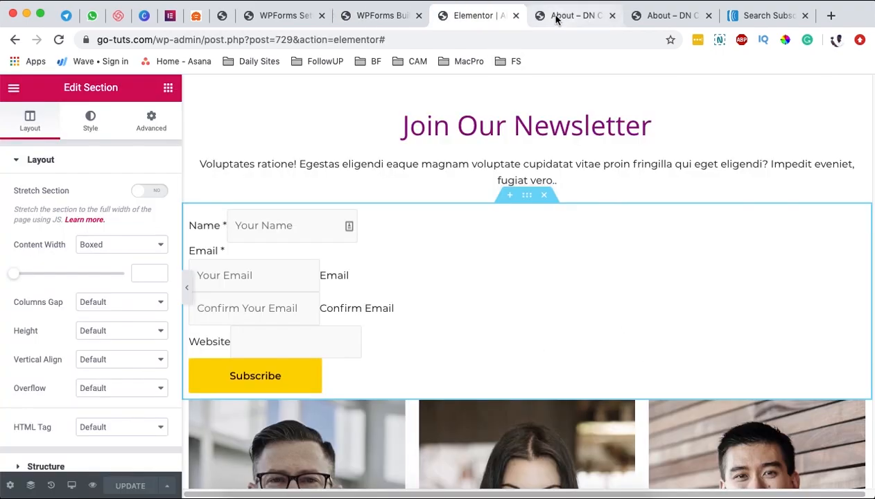
click(557, 17)
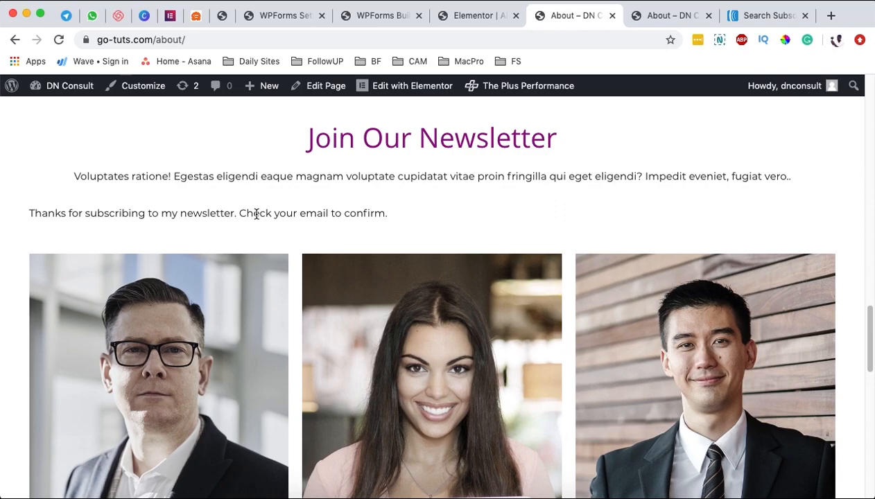
click(761, 16)
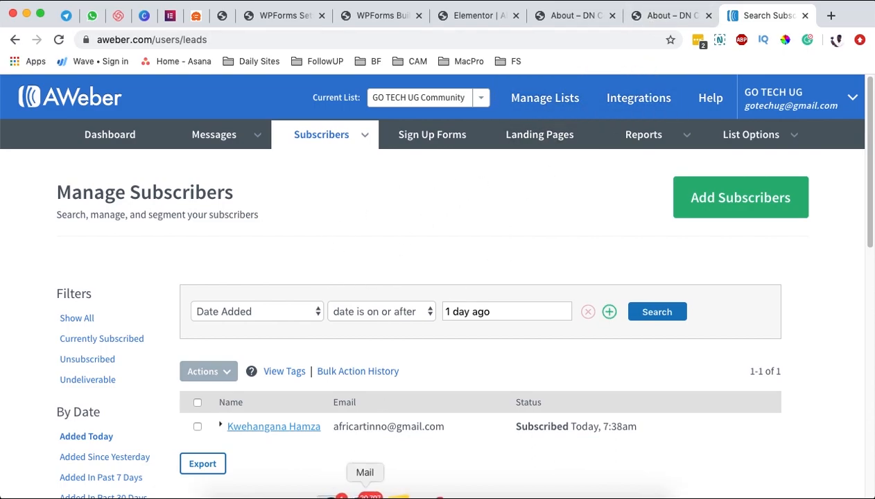
Step: Confirm the subscription from the newest 'Confirm your subscription' email in Apple Mail
click(365, 495)
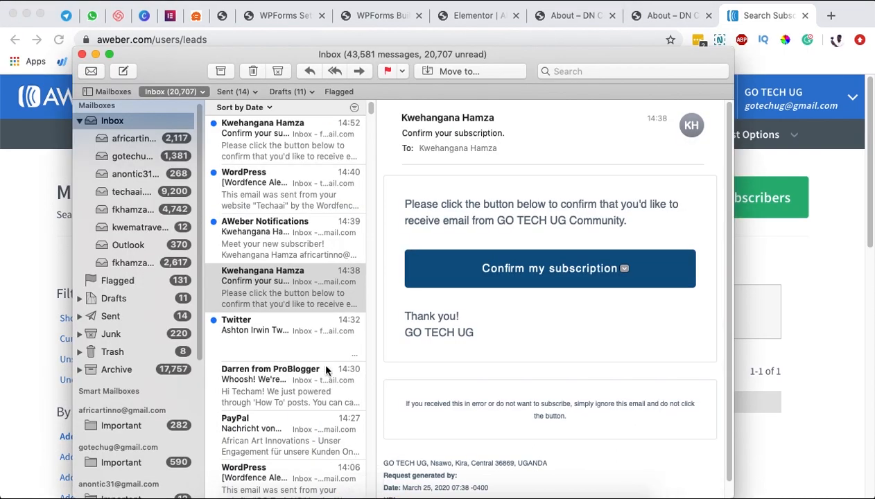
click(296, 141)
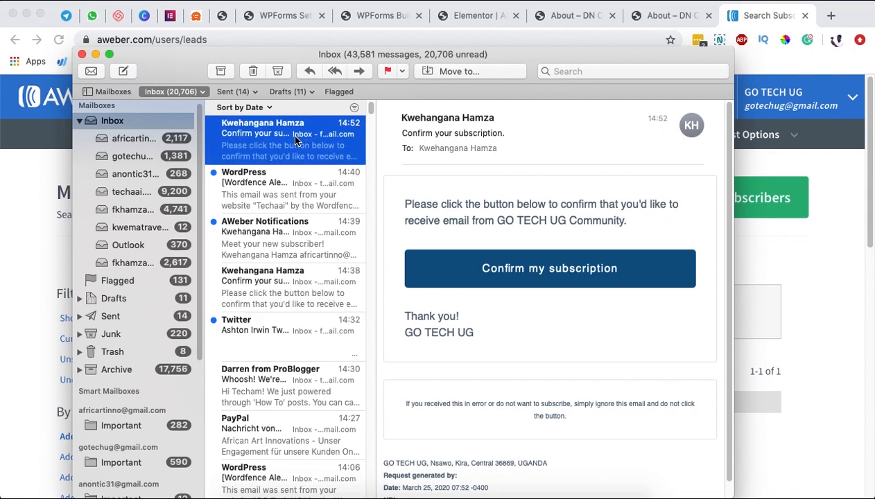
click(513, 270)
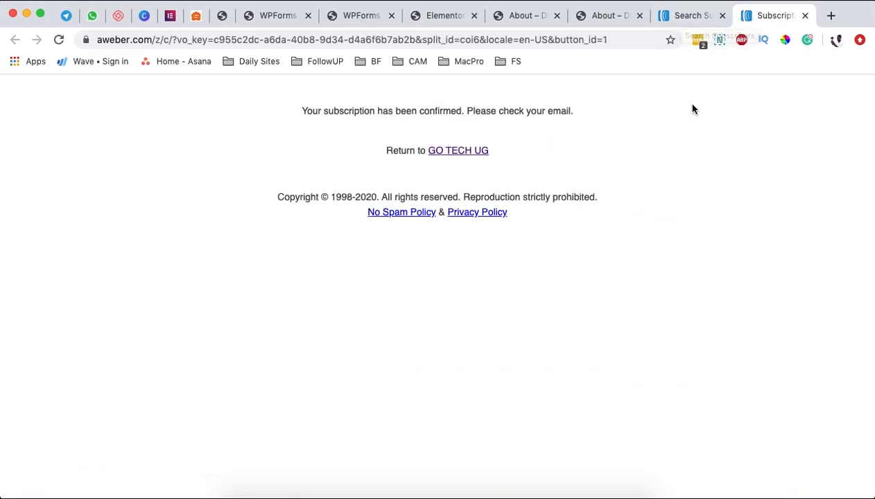
Step: Filter AWeber subscribers by 'Added Today' to see both Subscribed signups
click(690, 18)
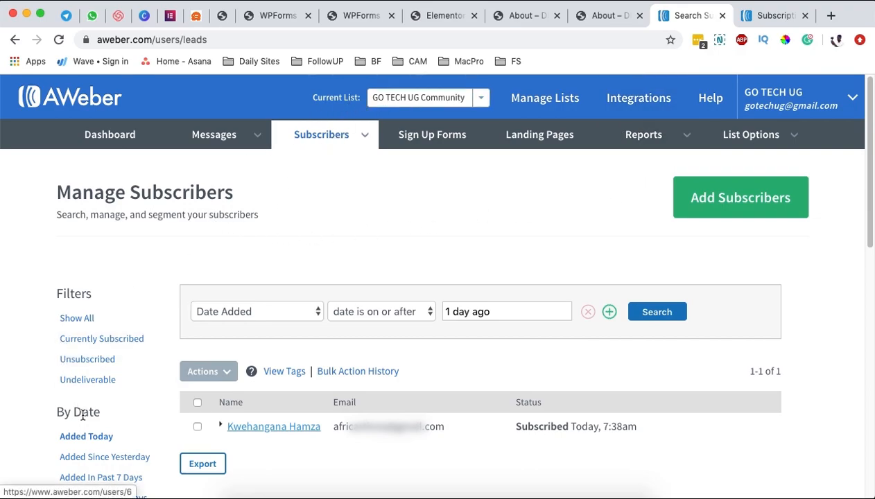
click(86, 438)
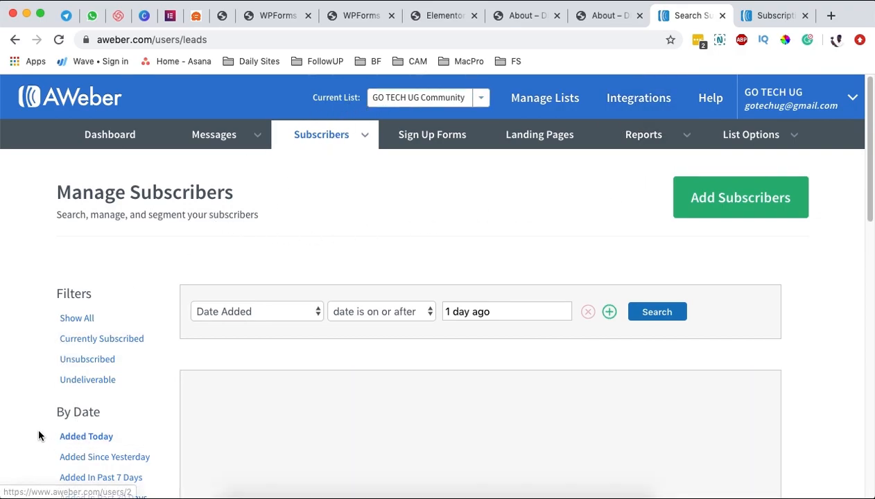
scroll(38, 435, down, 2)
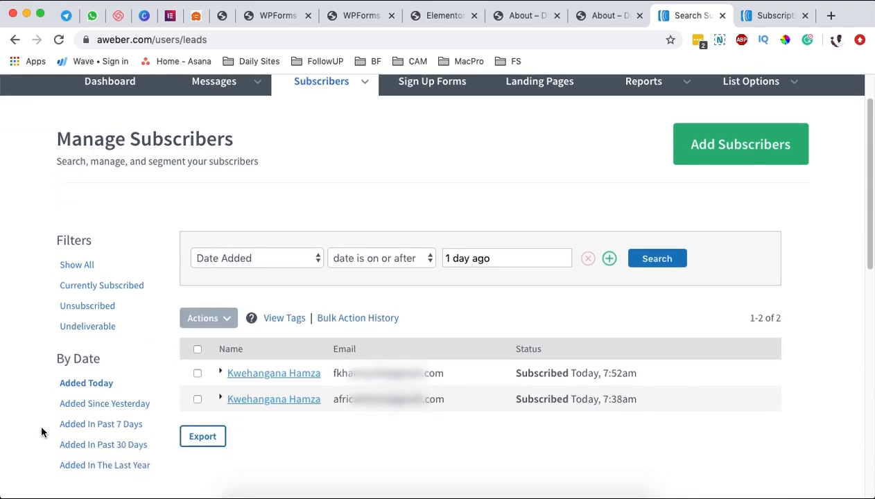
drag(344, 401, 445, 401)
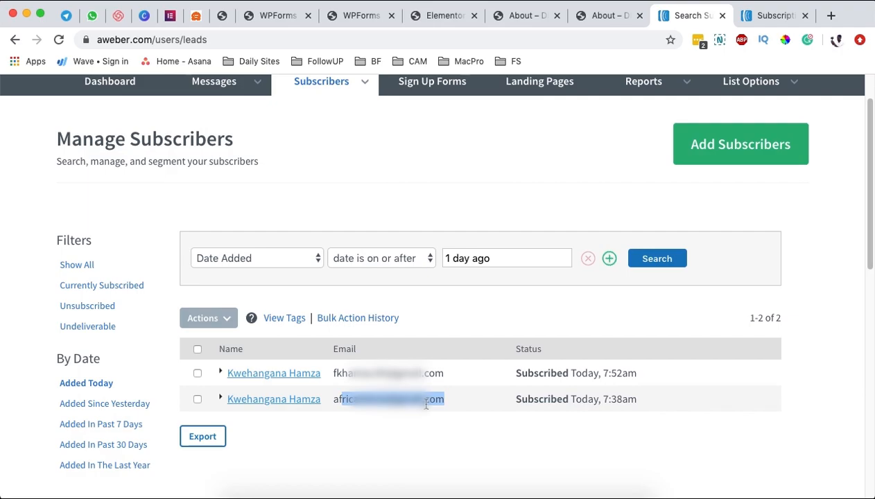
click(428, 403)
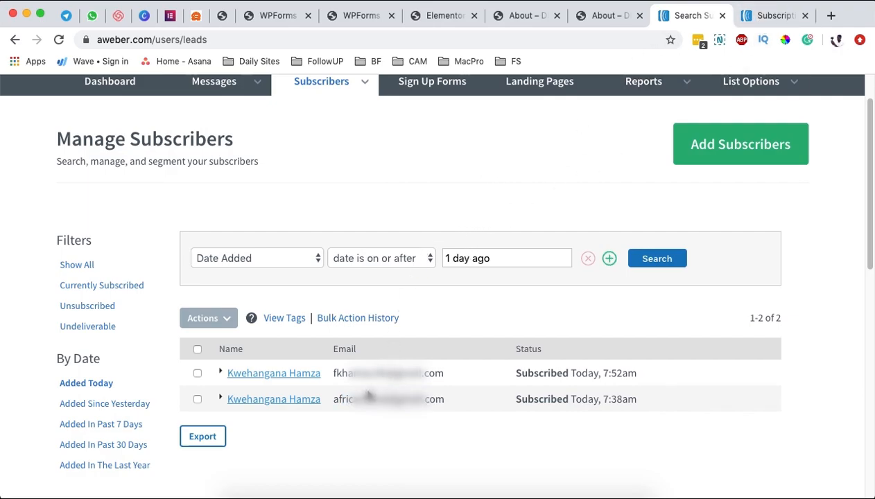
scroll(414, 262, up, 2)
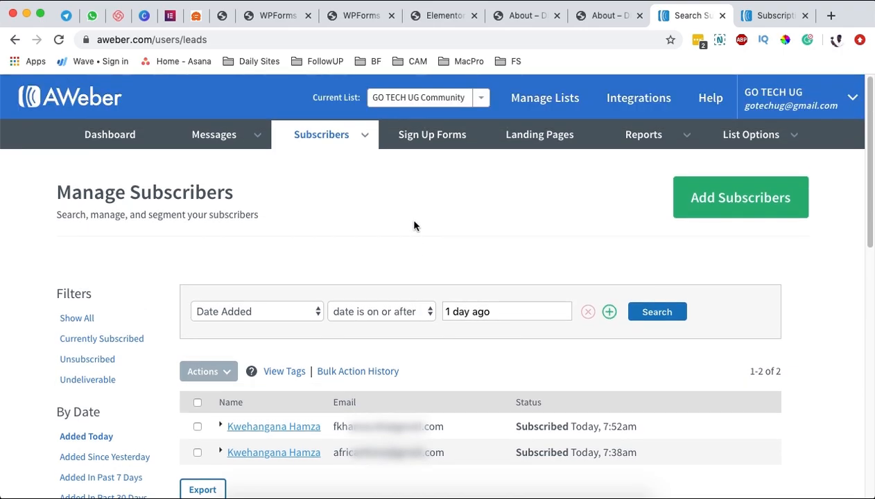
Step: Switch back through the Elementor editor to the WPForms Builder Confirmations settings
click(443, 17)
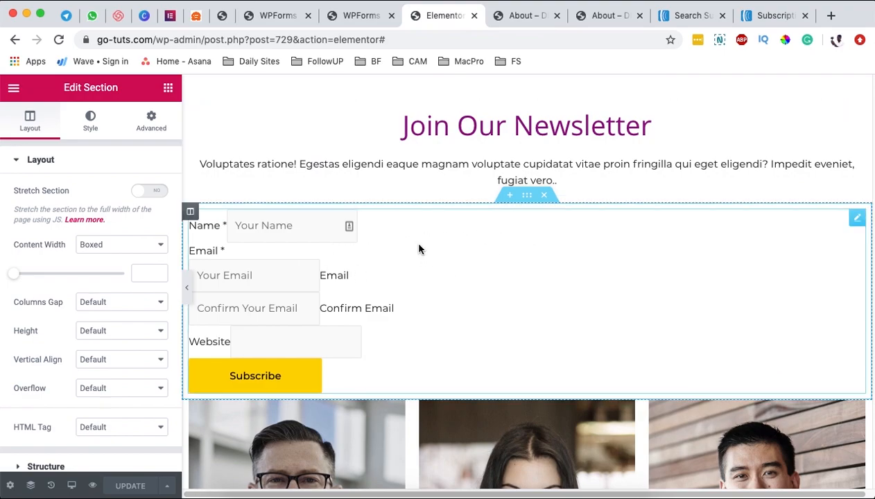
key(ctrl+shift+Tab)
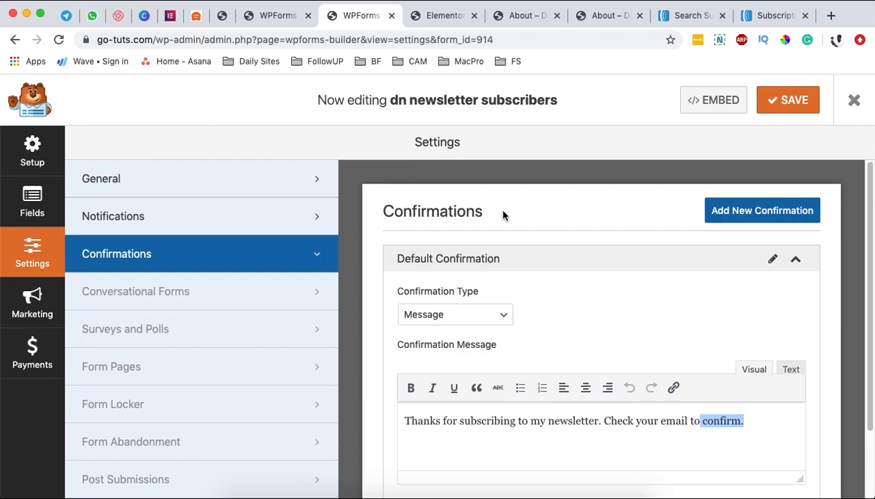